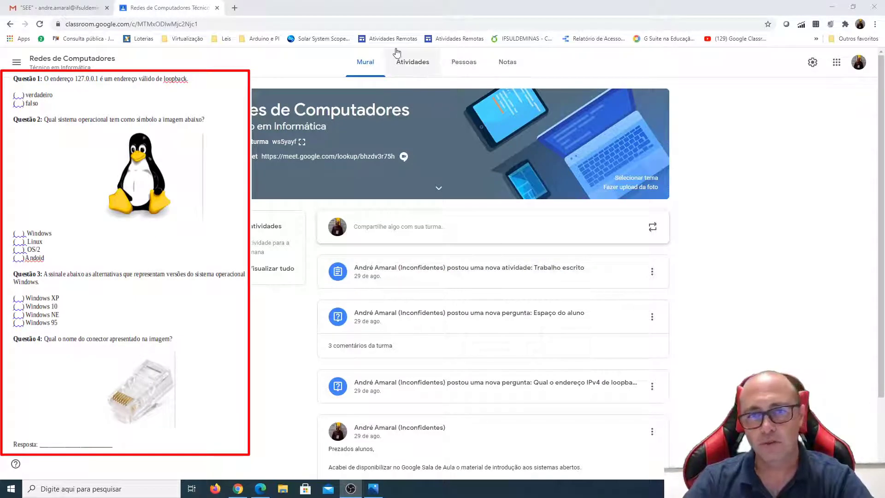
Step: Start a new quiz assignment (Atividade com teste) in the classwork of the Redes de Computadores class
{"action": "left_click", "coordinate": [415, 63]}
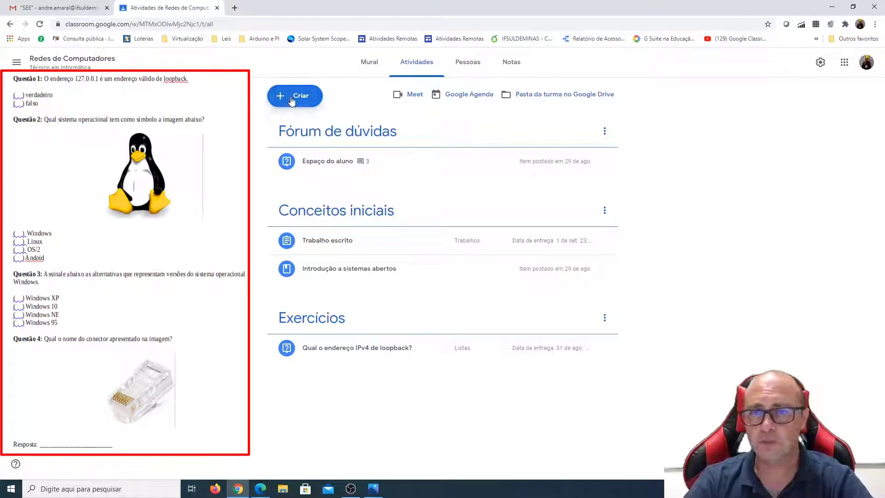
{"action": "left_click", "coordinate": [293, 98]}
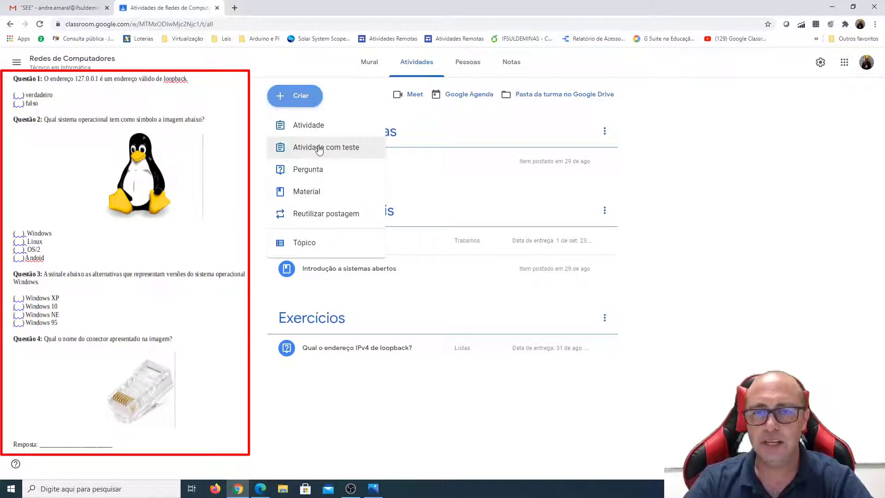
{"action": "left_click", "coordinate": [319, 149]}
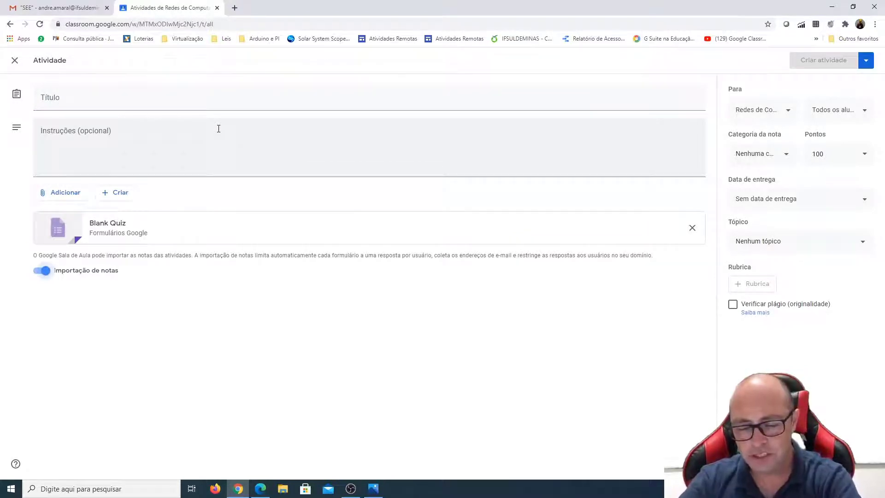
Step: Title the assignment "Atividade Avaliativa I"
{"action": "left_click", "coordinate": [183, 107]}
{"action": "type", "text": "At"}
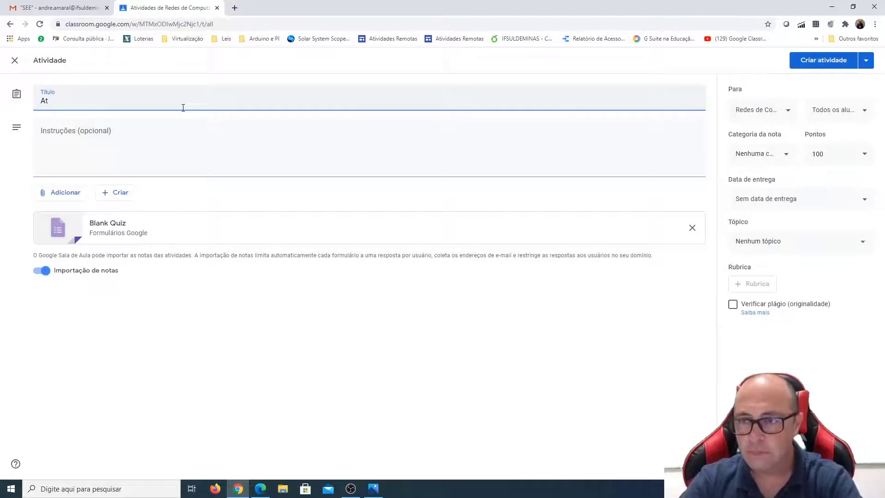
{"action": "type", "text": "ividade Aval"}
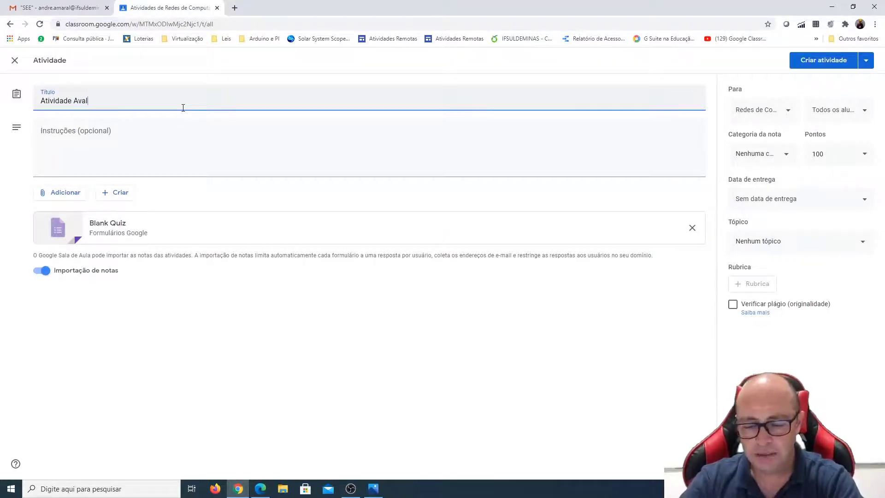
{"action": "type", "text": "itiva"}
{"action": "key", "text": "BackSpace"}
{"action": "key", "text": "BackSpace"}
{"action": "key", "text": "BackSpace"}
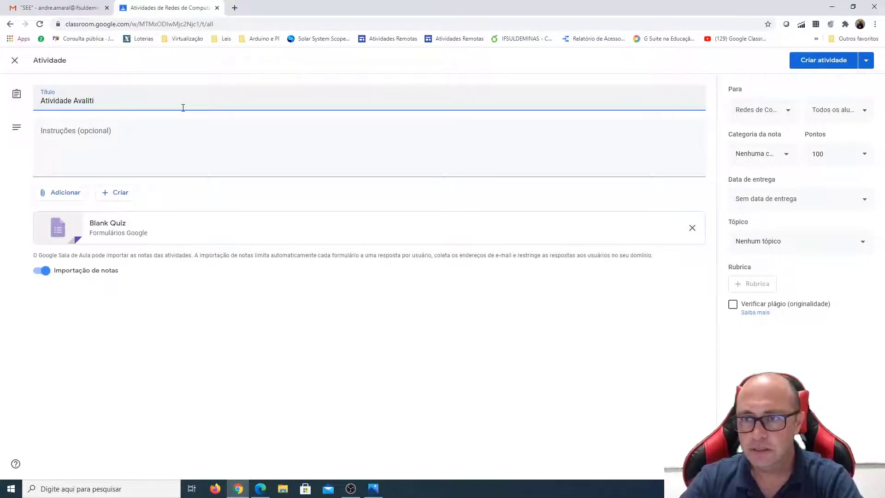
{"action": "key", "text": "BackSpace"}
{"action": "key", "text": "BackSpace"}
{"action": "type", "text": "ativa "}
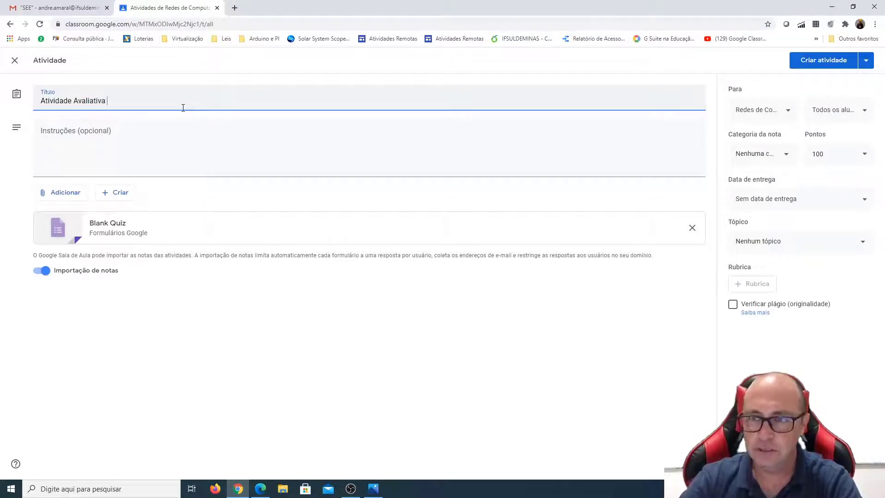
{"action": "type", "text": "I"}
Step: Enter the assignment instructions "Responda a prova abaixo. Utilize para isso os materiais contidos no GSA."
{"action": "left_click", "coordinate": [158, 132]}
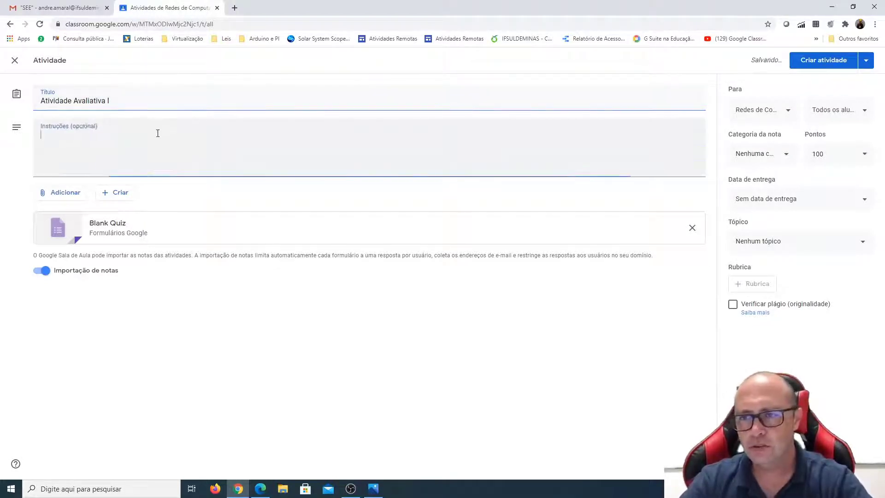
{"action": "type", "text": "Respo"}
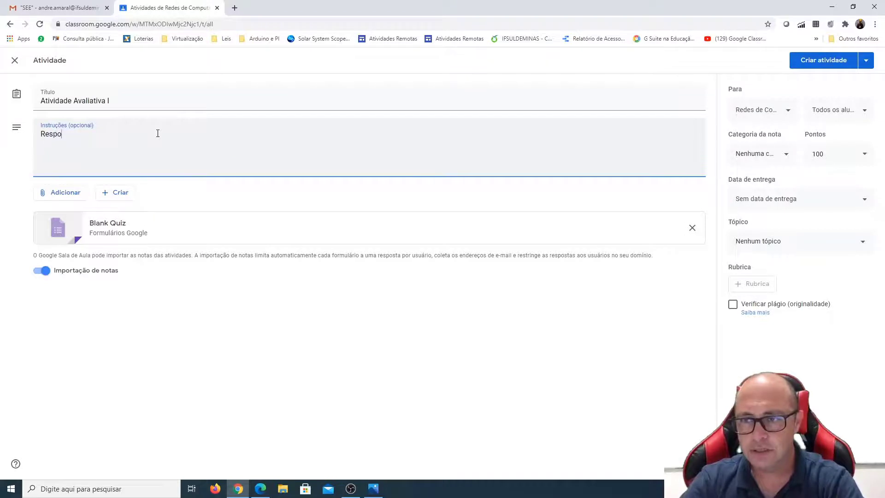
{"action": "type", "text": "nda a prova"}
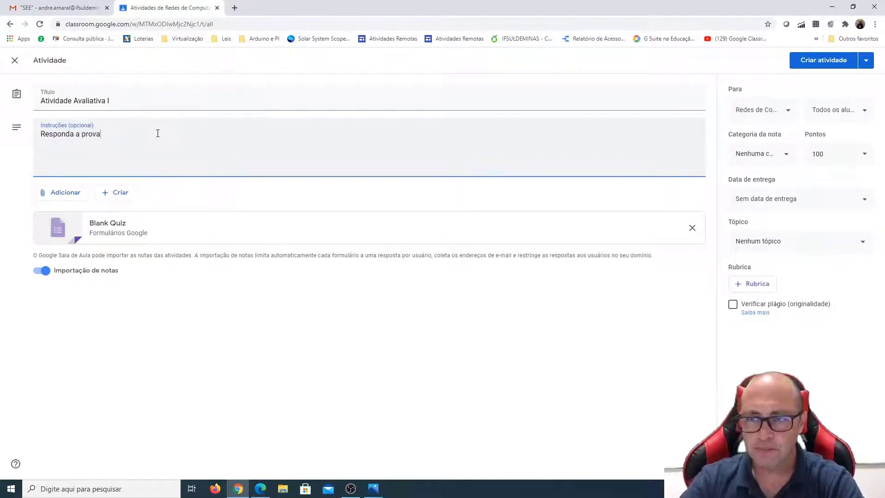
{"action": "type", "text": " abaixo. U"}
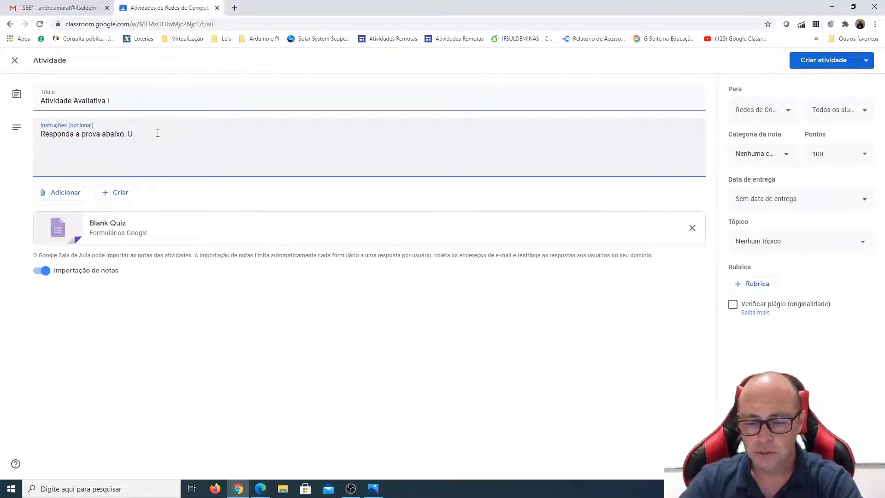
{"action": "type", "text": "tilize para isso "}
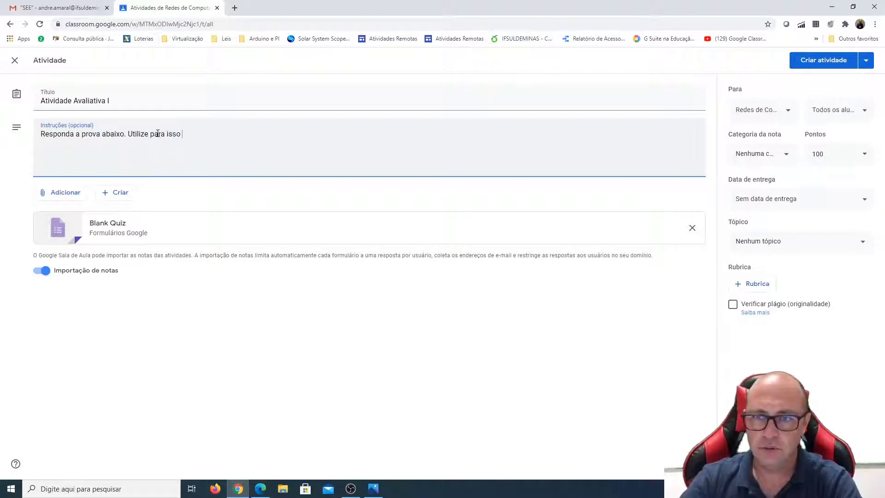
{"action": "type", "text": "os materia"}
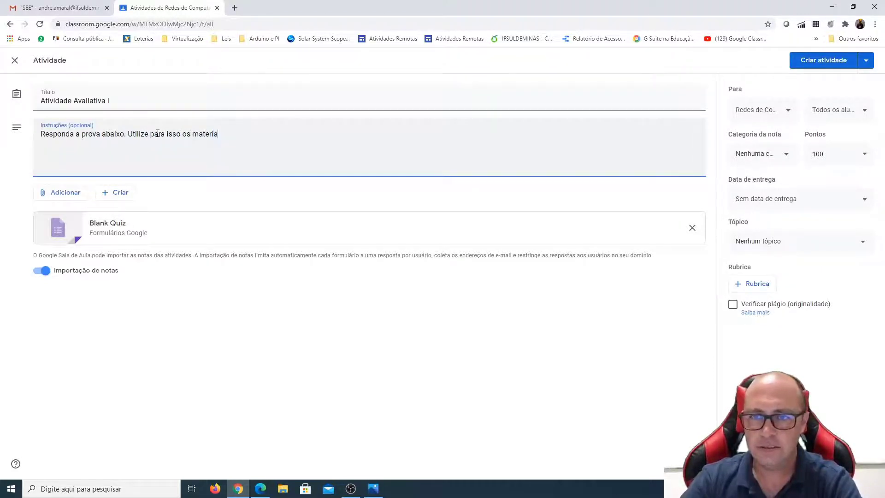
{"action": "type", "text": "is contifos"}
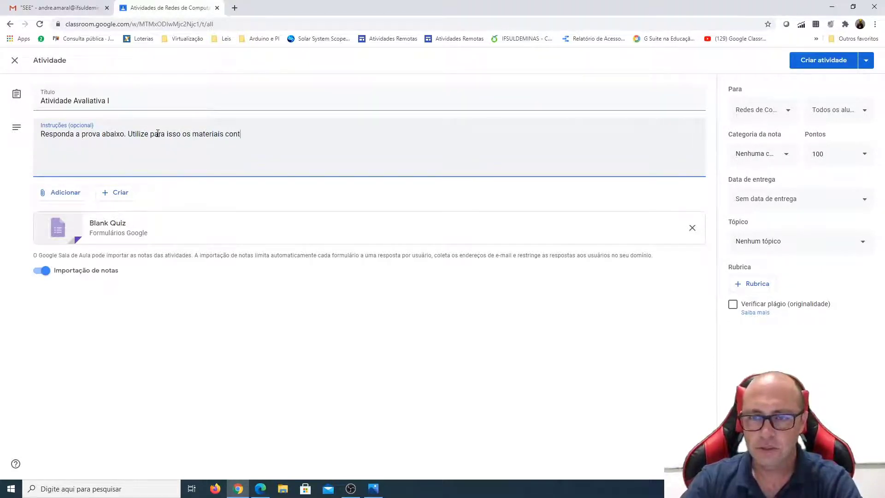
{"action": "key", "text": "BackSpace"}
{"action": "key", "text": "BackSpace"}
{"action": "key", "text": "BackSpace"}
{"action": "key", "text": "BackSpace"}
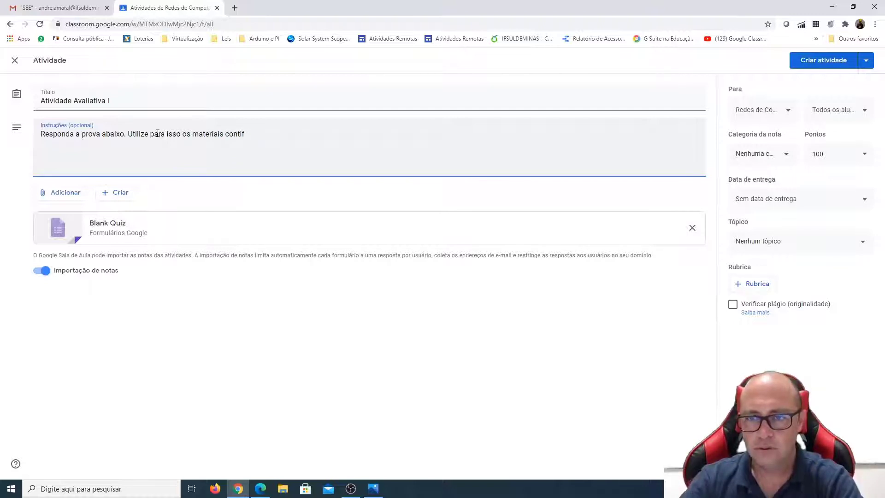
{"action": "type", "text": "dos no GSA."}
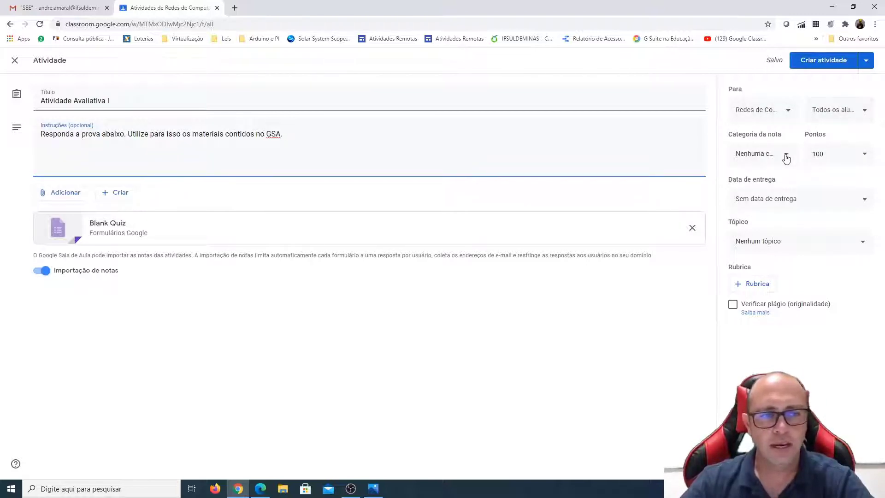
Step: Set the assignment's grade category to Avaliação and its points to 20
{"action": "left_click", "coordinate": [787, 157]}
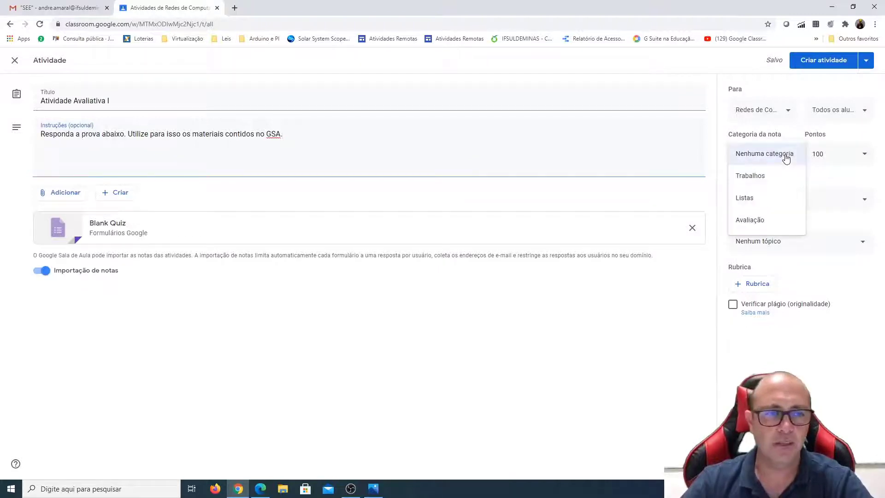
{"action": "left_click", "coordinate": [755, 220]}
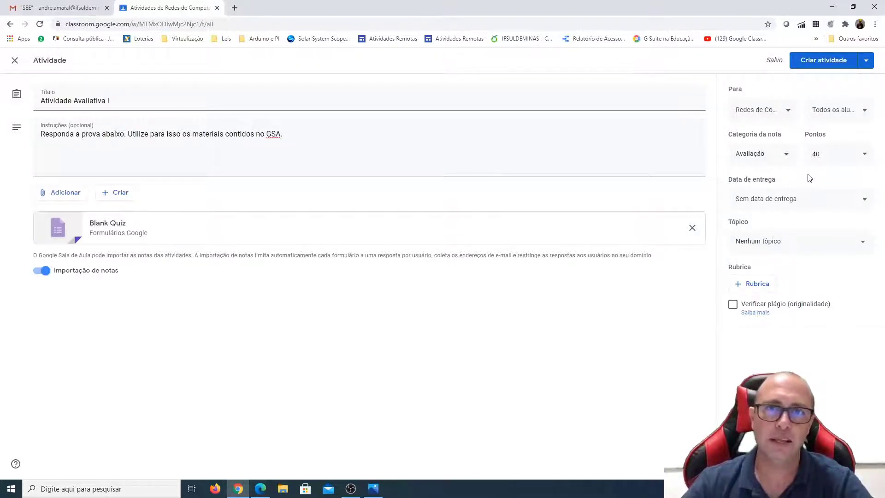
{"action": "left_click", "coordinate": [811, 156]}
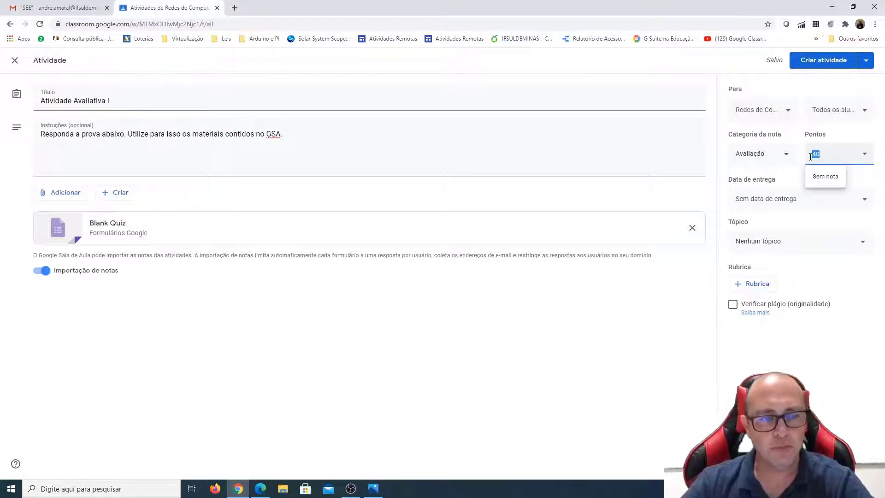
{"action": "type", "text": "20"}
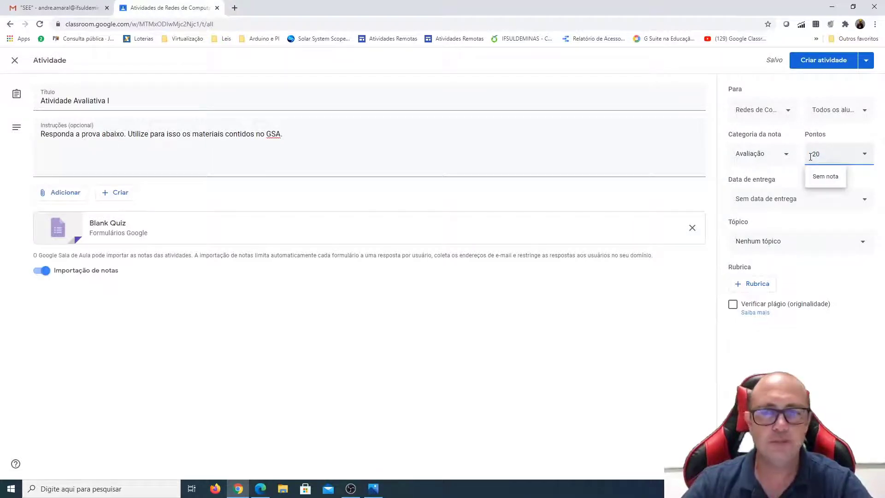
Step: Set the due date to 11 September 2020 at 23:59 and file the assignment under the topic Conceitos iniciais
{"action": "left_click", "coordinate": [782, 205]}
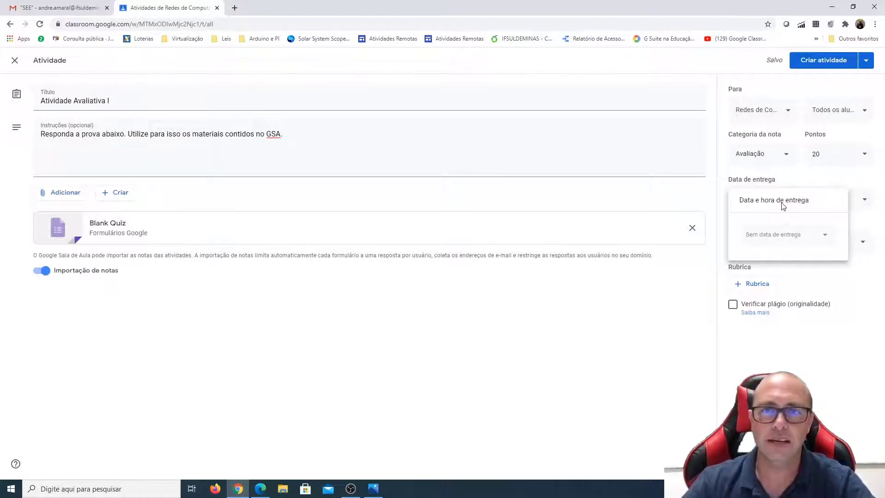
{"action": "left_click", "coordinate": [780, 236]}
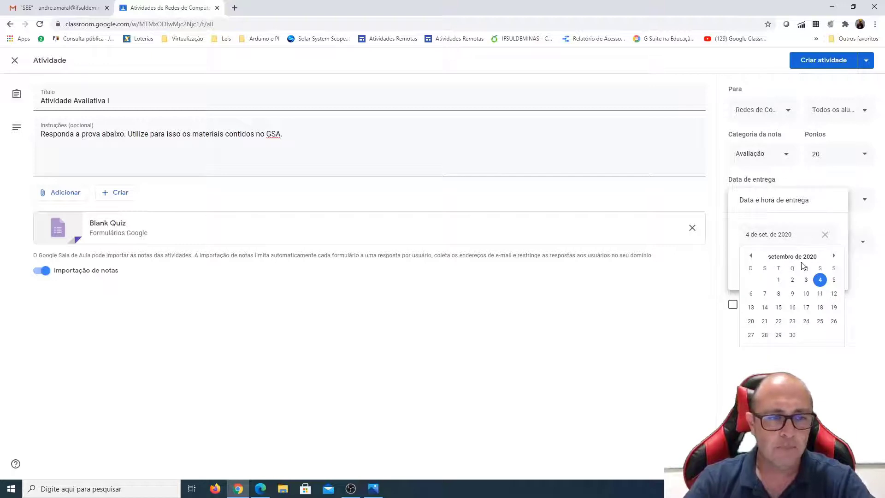
{"action": "left_click", "coordinate": [820, 294]}
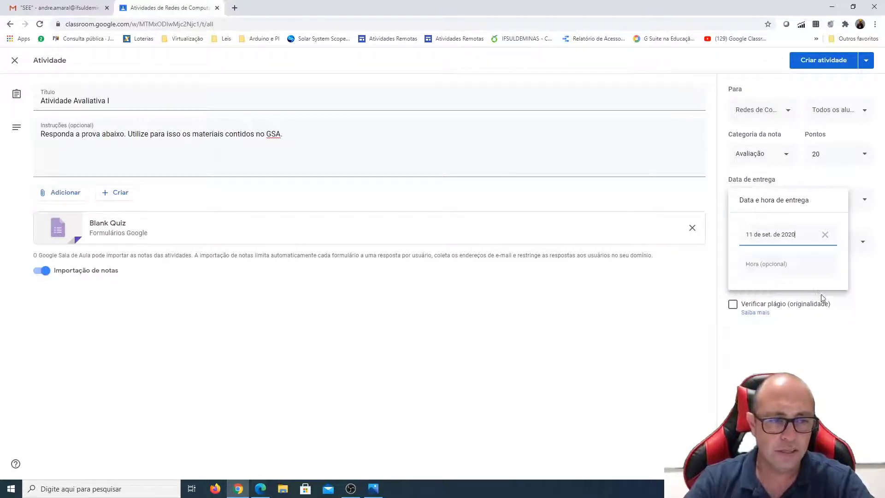
{"action": "left_click", "coordinate": [775, 272]}
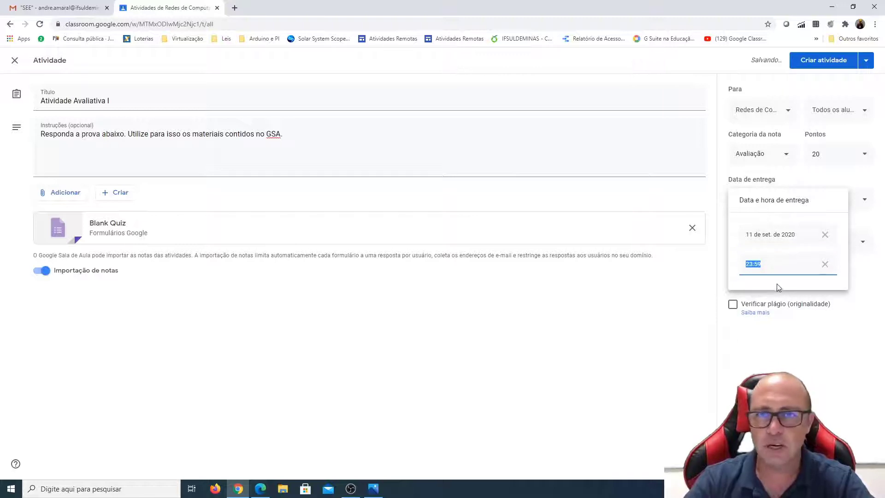
{"action": "left_click", "coordinate": [831, 346]}
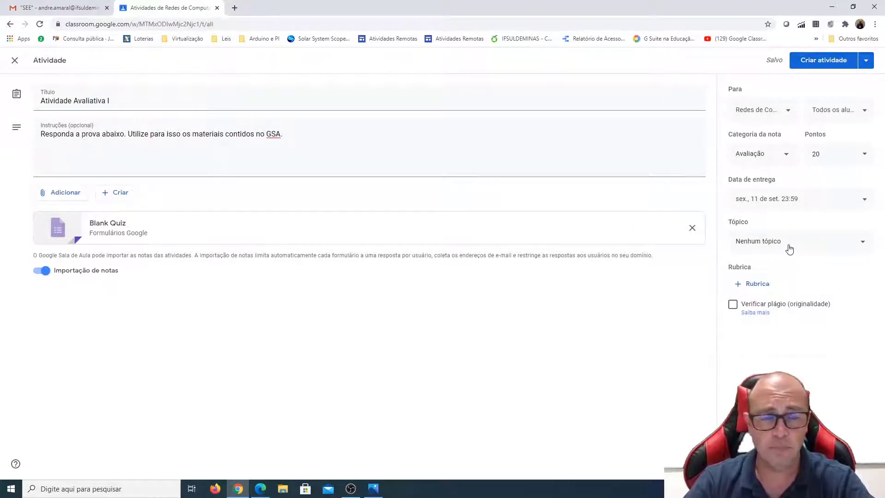
{"action": "left_click", "coordinate": [789, 249]}
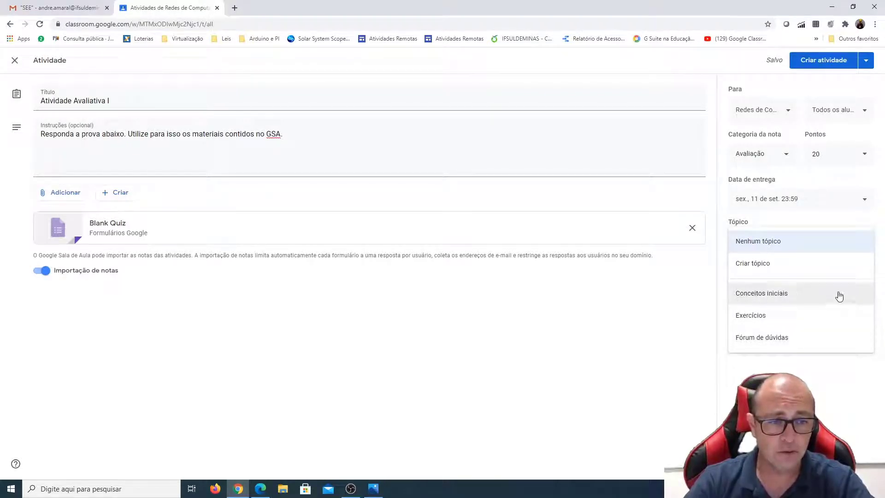
{"action": "left_click", "coordinate": [774, 298]}
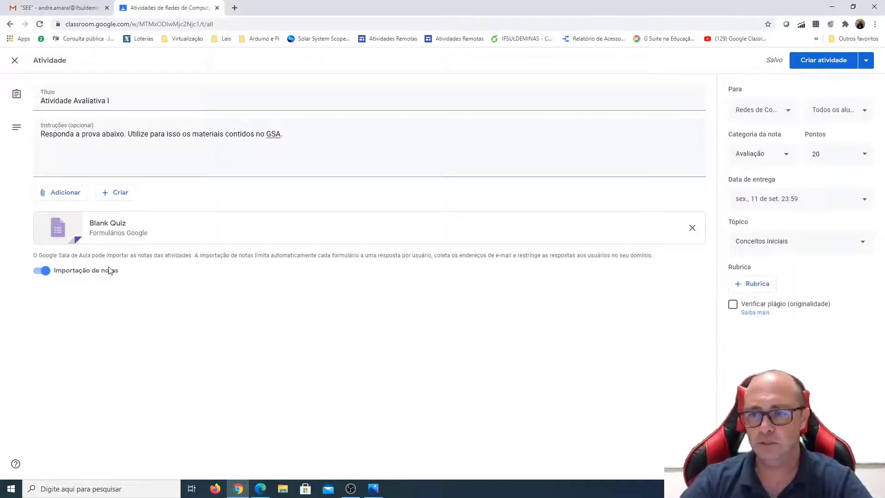
Step: Open the attached Blank Quiz form and rename its file "Atividade Avaliativa I - 1INFO"
{"action": "left_click", "coordinate": [92, 223]}
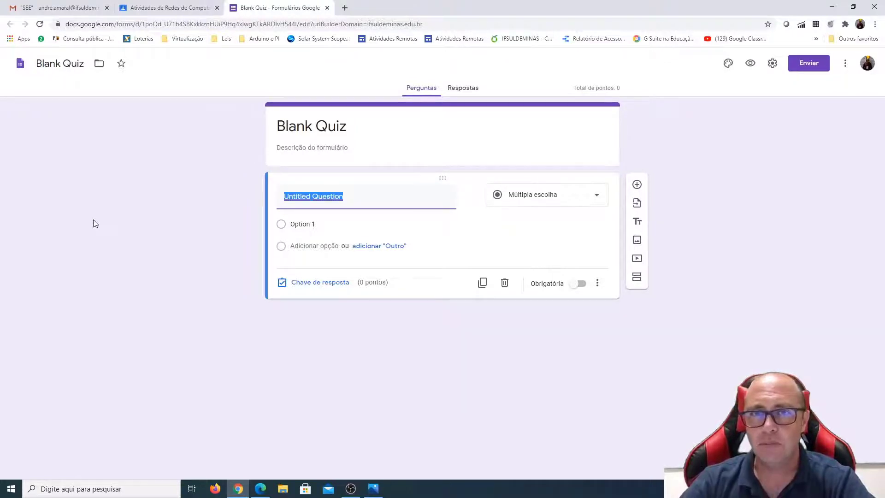
{"action": "left_click", "coordinate": [80, 66]}
{"action": "left_click_drag", "start_coordinate": [80, 66], "coordinate": [23, 69]}
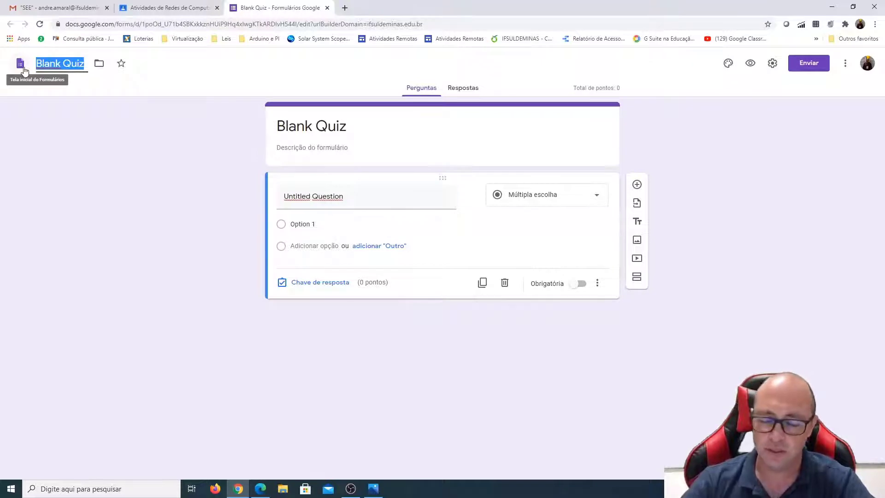
{"action": "type", "text": "Ativ"}
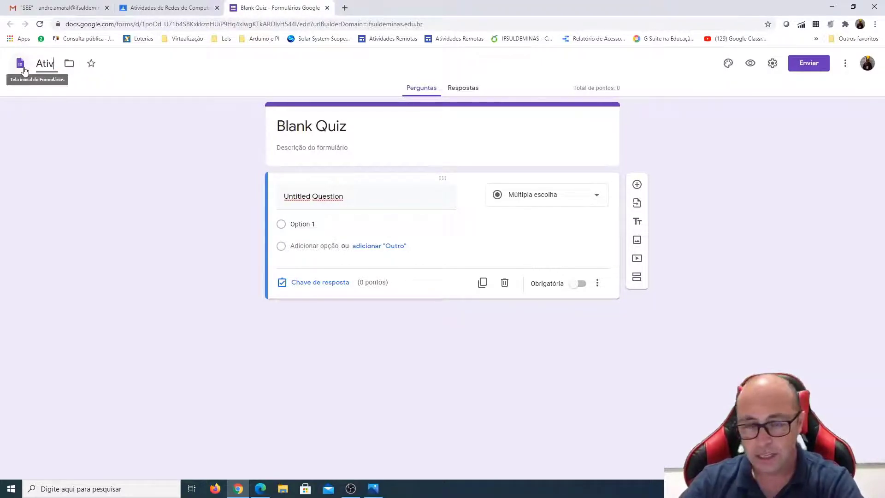
{"action": "type", "text": "idade Avali"}
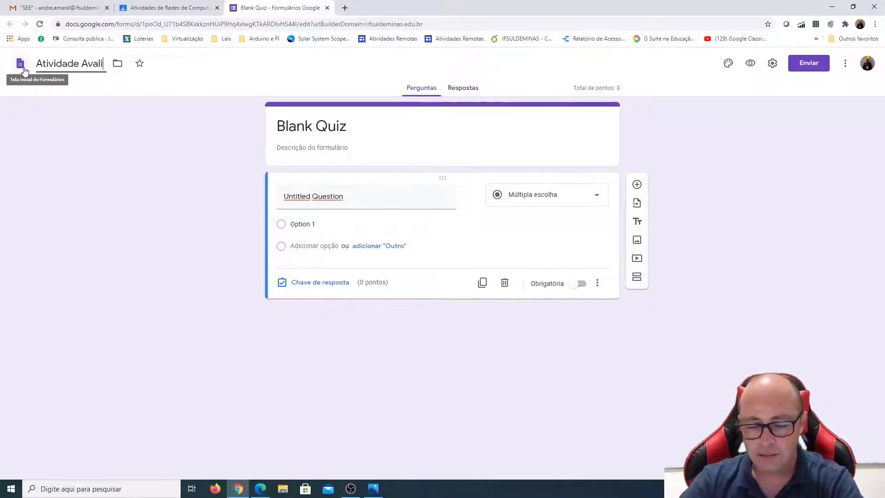
{"action": "type", "text": "tiva"}
{"action": "key", "text": "BackSpace"}
{"action": "key", "text": "BackSpace"}
{"action": "key", "text": "BackSpace"}
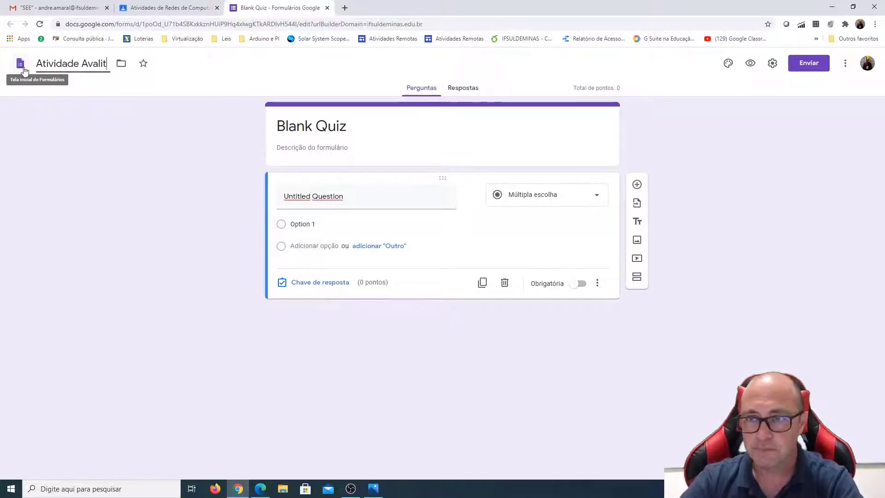
{"action": "key", "text": "BackSpace"}
{"action": "type", "text": "ativa "}
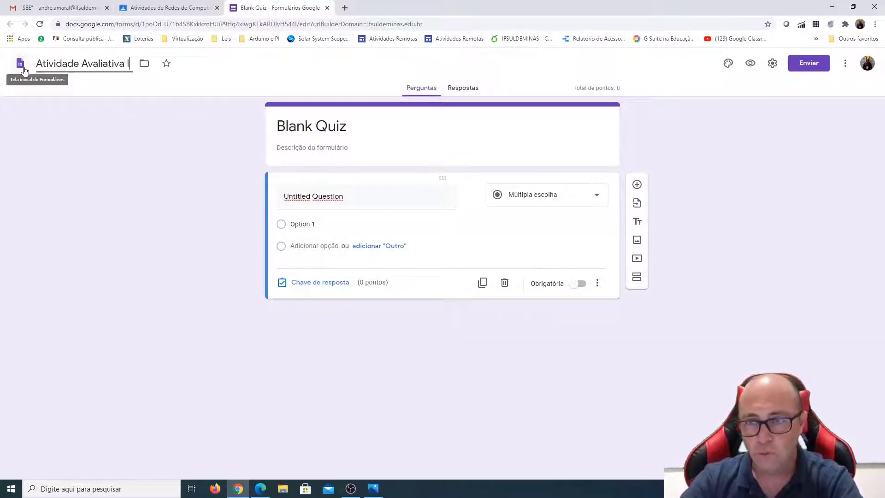
{"action": "type", "text": "I - 1INFO"}
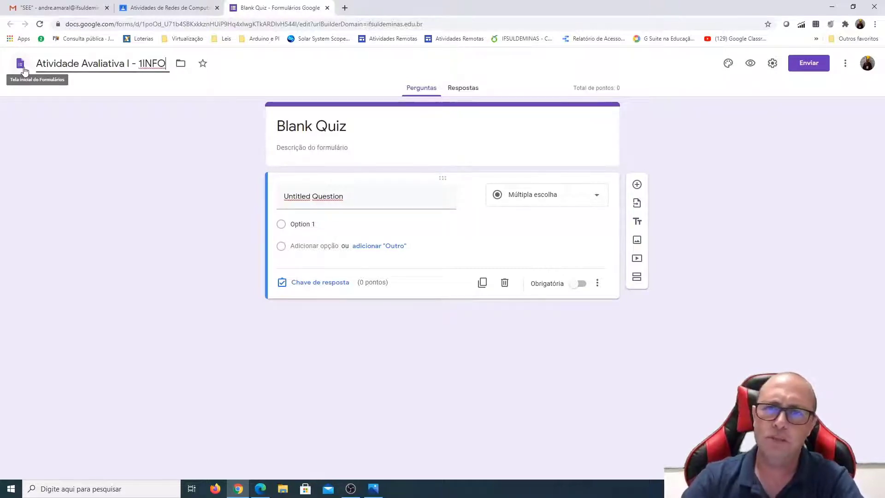
Step: Replace the form's heading with "Atividade avaliativa - conteúdos iniciais"
{"action": "left_click", "coordinate": [276, 129]}
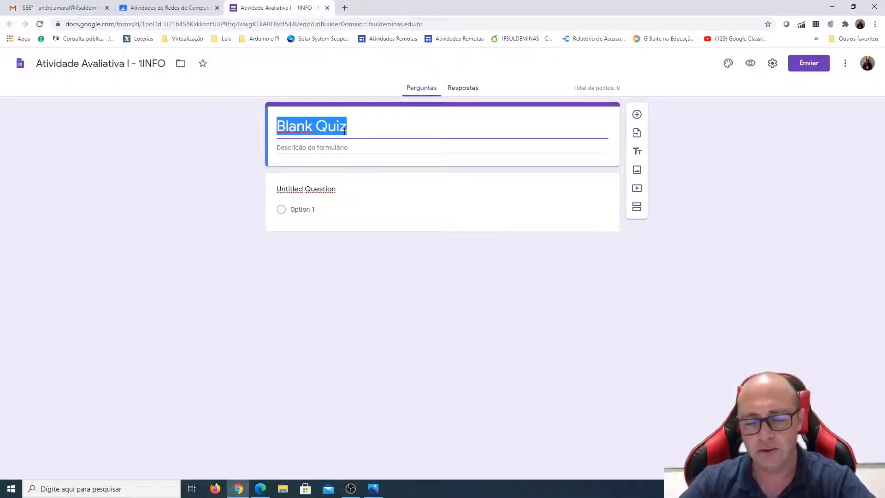
{"action": "type", "text": "Atividade "}
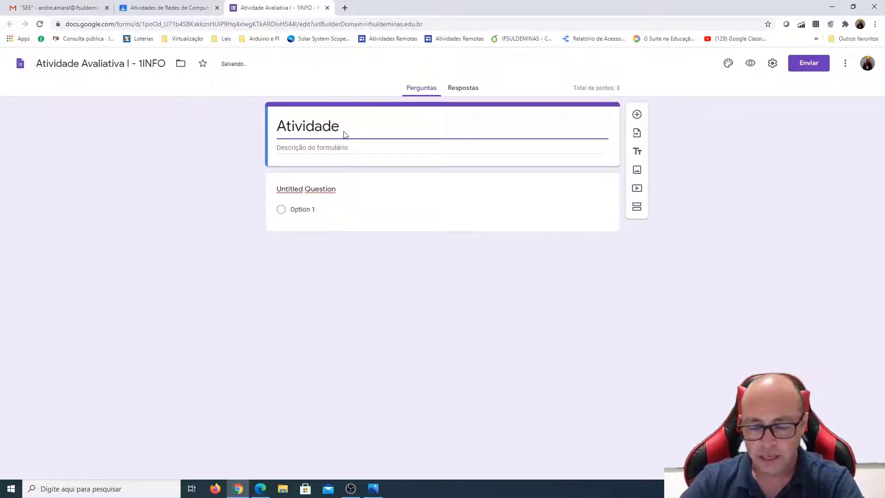
{"action": "type", "text": "ab"}
{"action": "key", "text": "BackSpace"}
{"action": "type", "text": "v"}
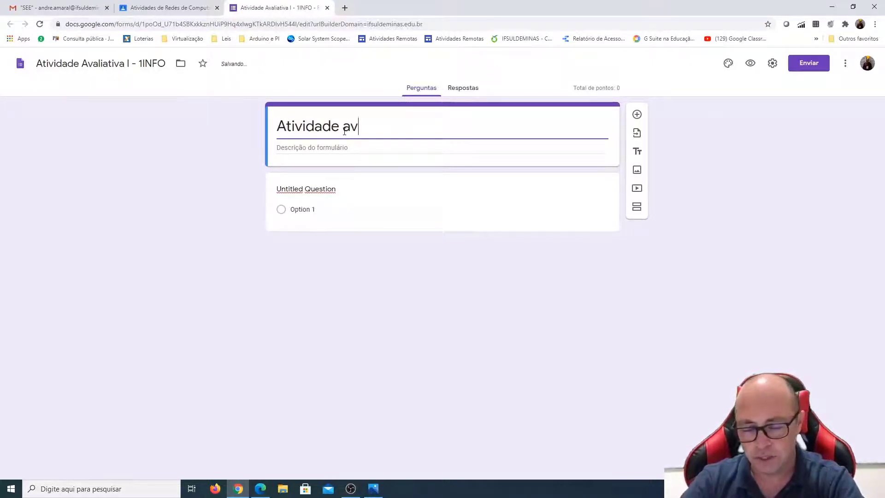
{"action": "type", "text": "aliativa"}
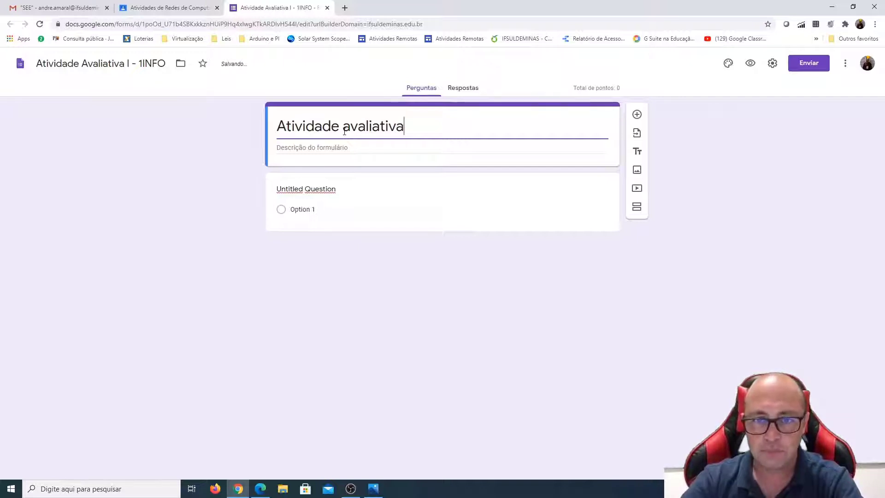
{"action": "type", "text": " - conte´d"}
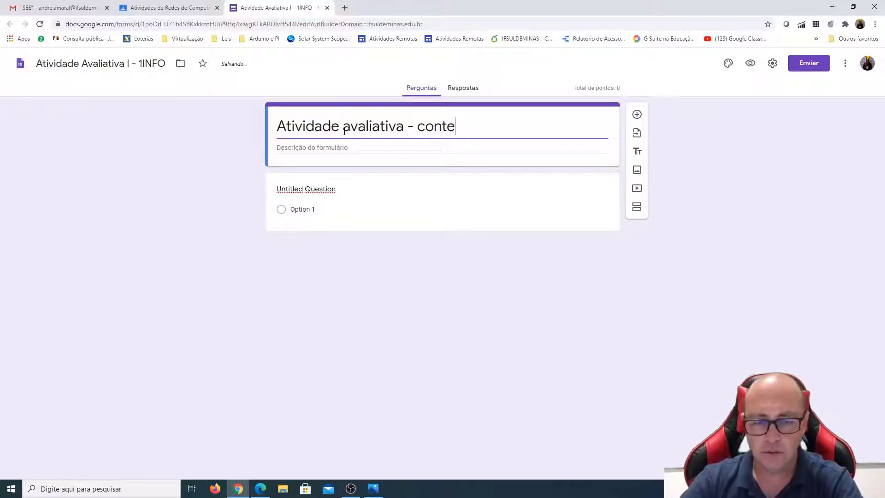
{"action": "key", "text": "BackSpace"}
{"action": "key", "text": "BackSpace"}
{"action": "type", "text": "úd"}
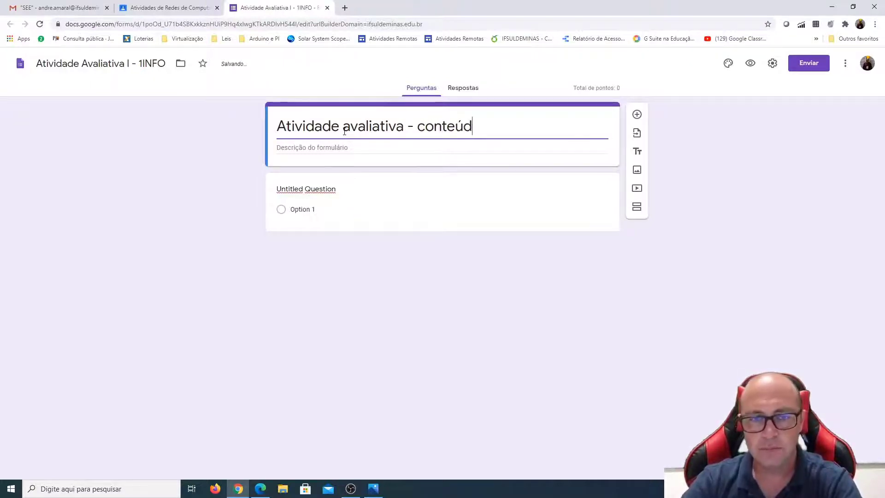
{"action": "type", "text": "os iniciais"}
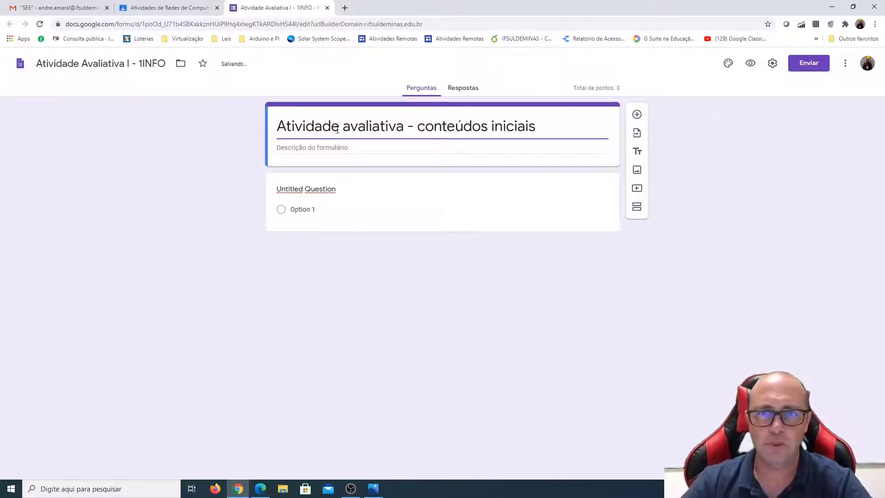
{"action": "left_click", "coordinate": [350, 131]}
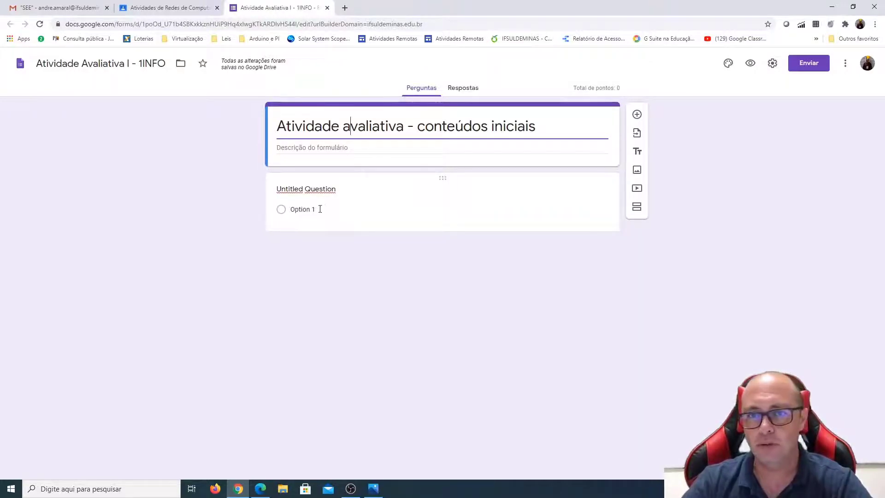
Step: Title the untitled first question "Nome" and set its type to Resposta curta
{"action": "left_click", "coordinate": [333, 190]}
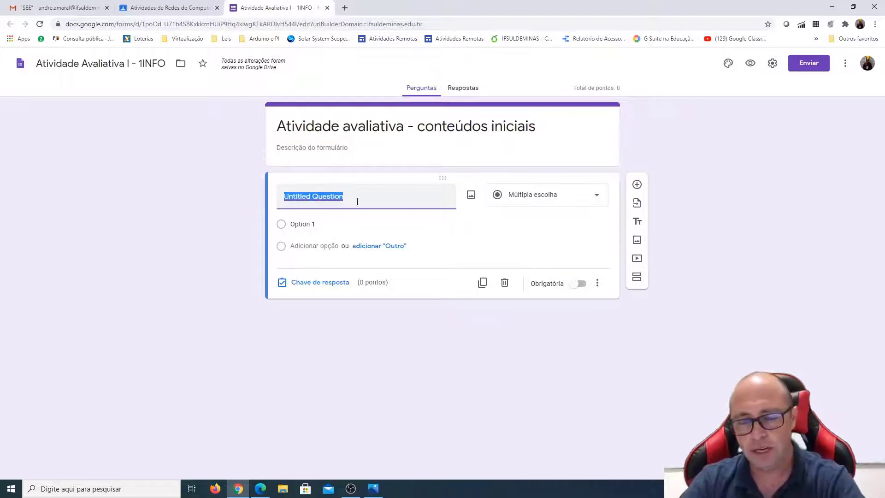
{"action": "type", "text": "Nome"}
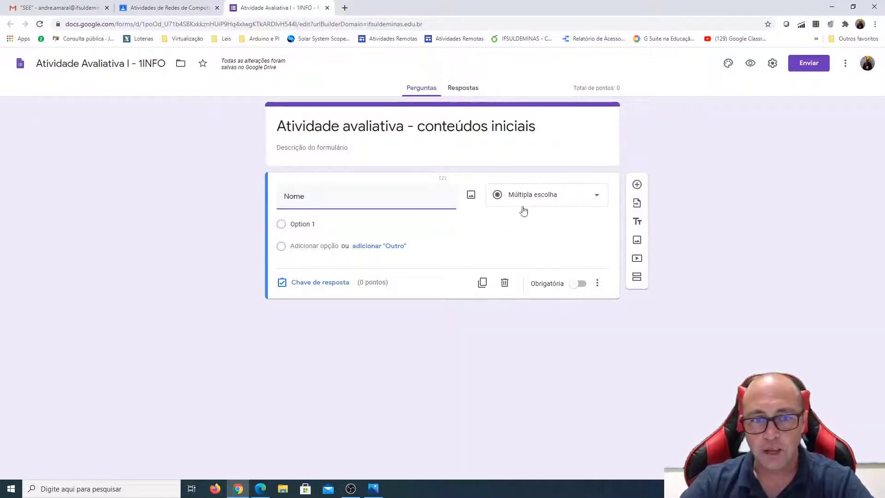
{"action": "left_click", "coordinate": [555, 199]}
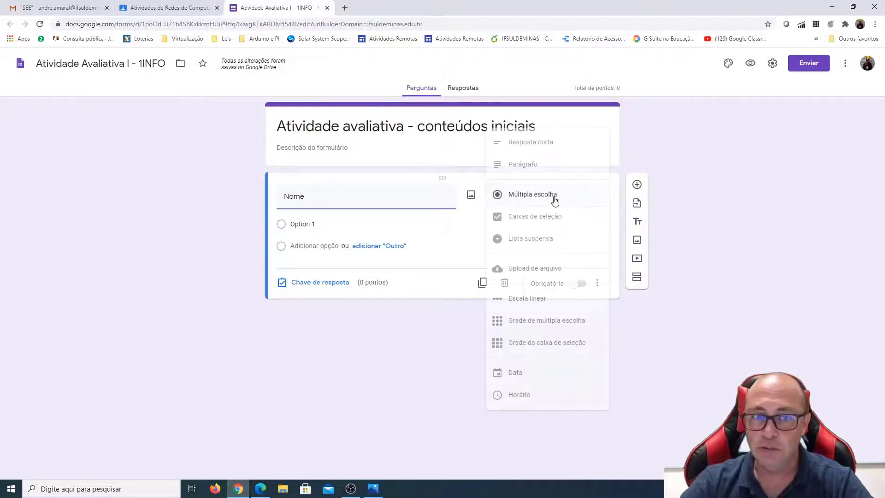
{"action": "left_click", "coordinate": [537, 146]}
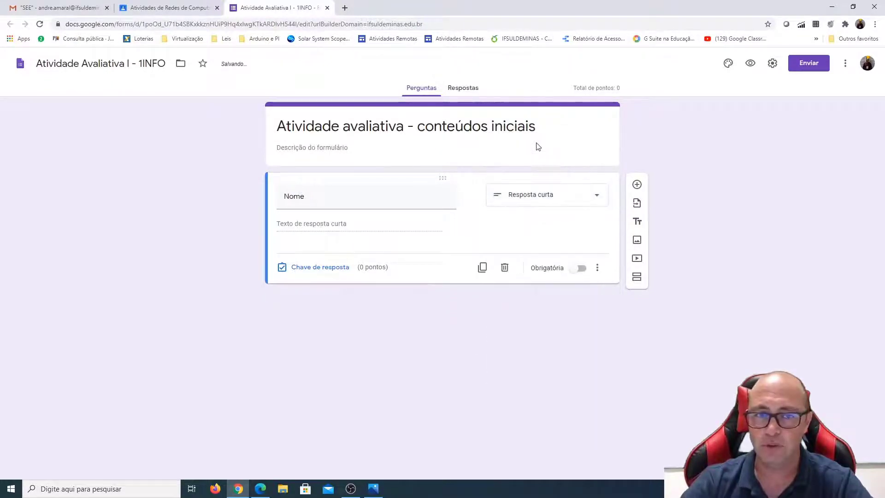
Step: Extend the short-answer question's title to "Nome completo" and make the question mandatory
{"action": "left_click", "coordinate": [364, 203]}
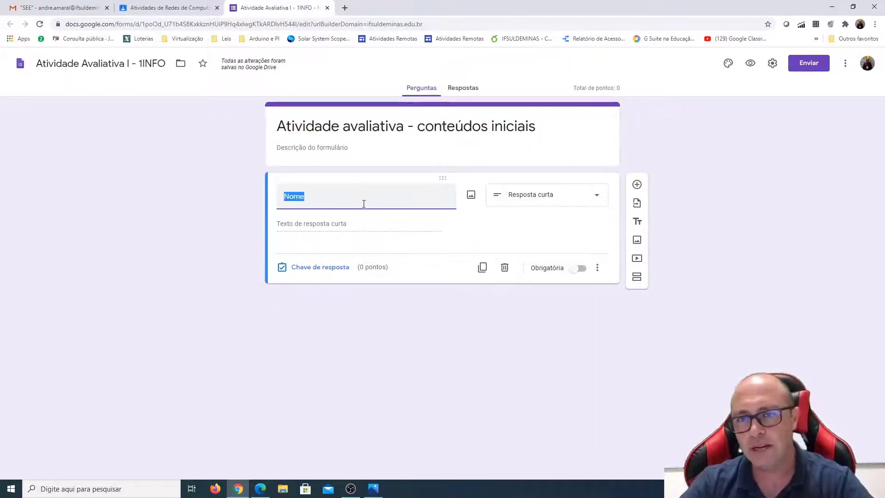
{"action": "left_click", "coordinate": [364, 203]}
{"action": "type", "text": "completo"}
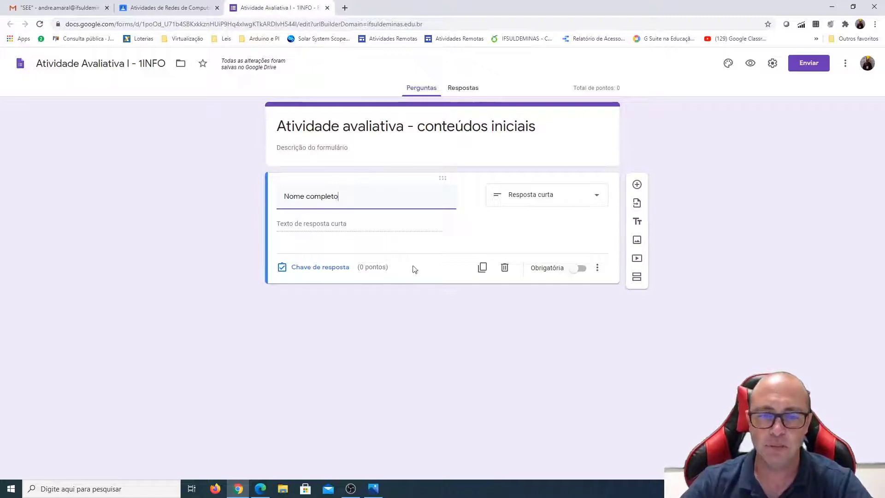
{"action": "left_click", "coordinate": [582, 269]}
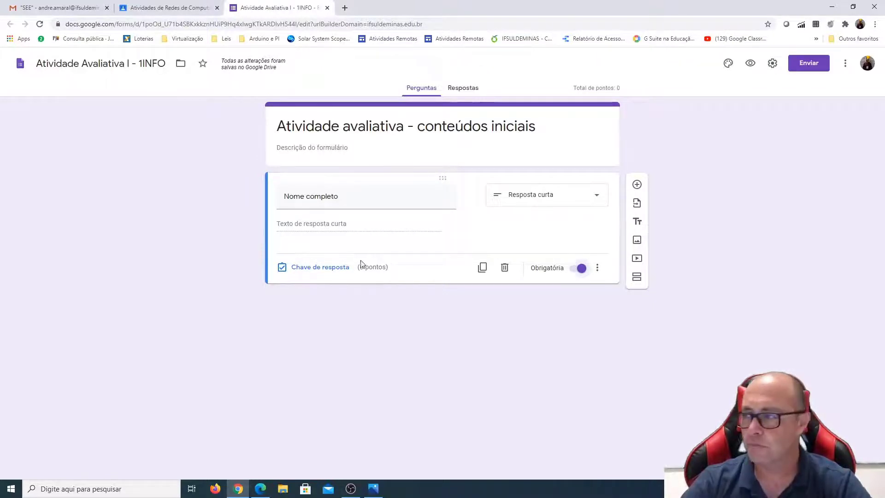
Step: Add a question below Nome completo with the text "O endereço 127.0.0.1 é um endereço válido de loopback."
{"action": "key", "text": "alt+Tab"}
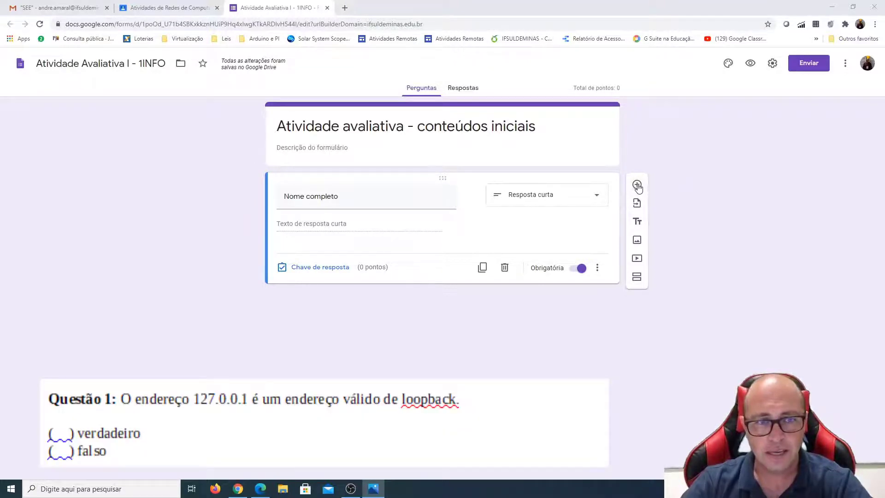
{"action": "left_click", "coordinate": [637, 186]}
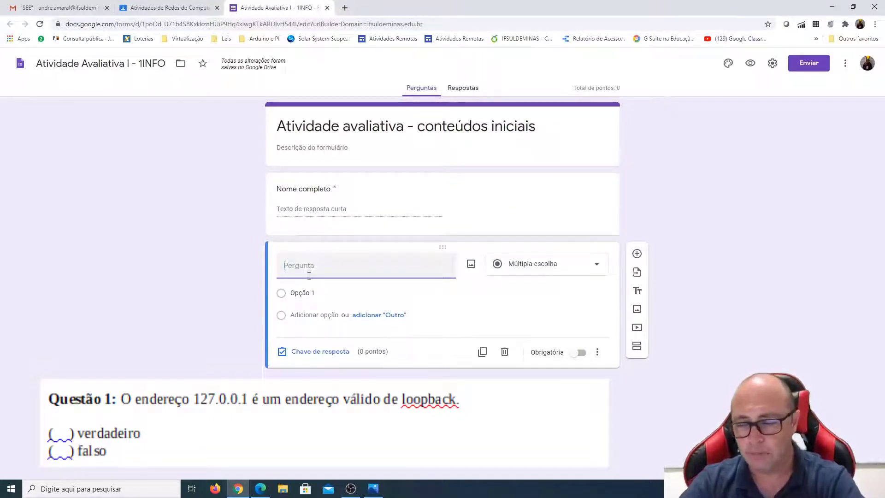
{"action": "type", "text": "O endereço "}
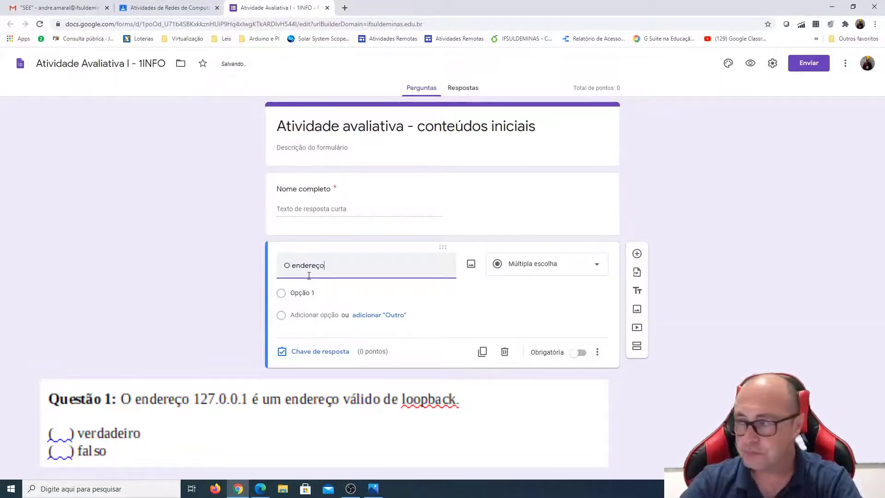
{"action": "type", "text": "12"}
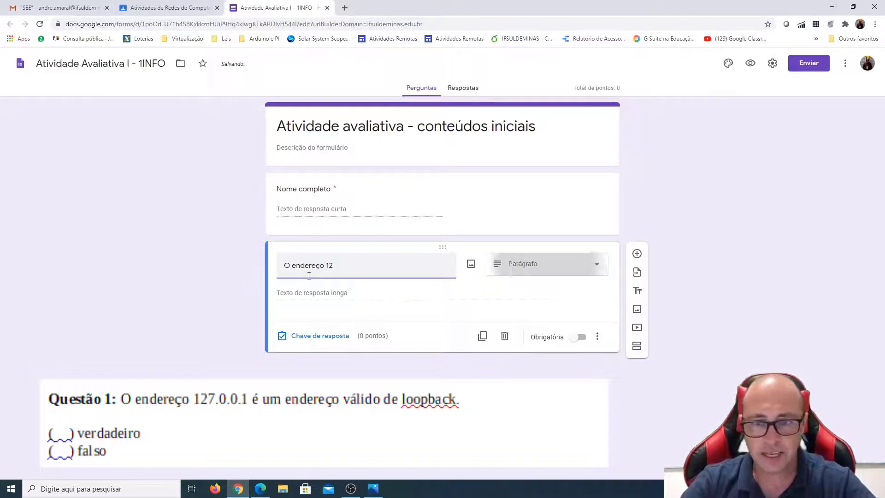
{"action": "type", "text": "7.0.0"}
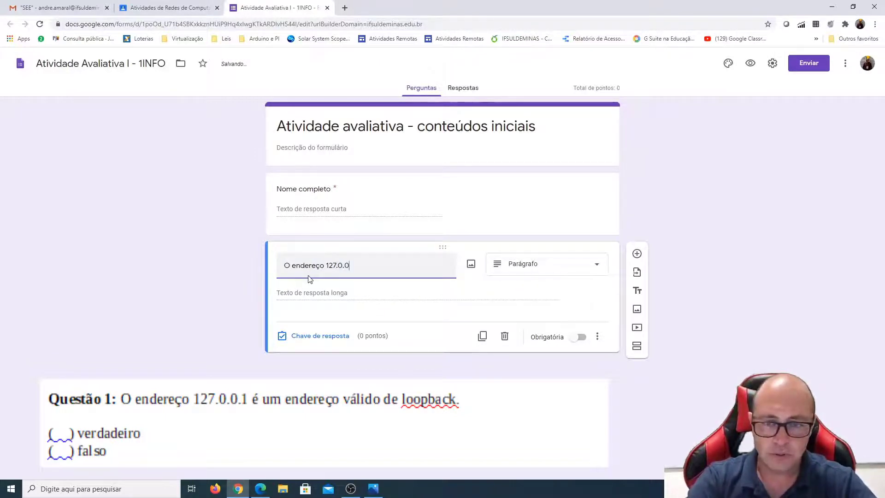
{"action": "type", "text": ".1 é "}
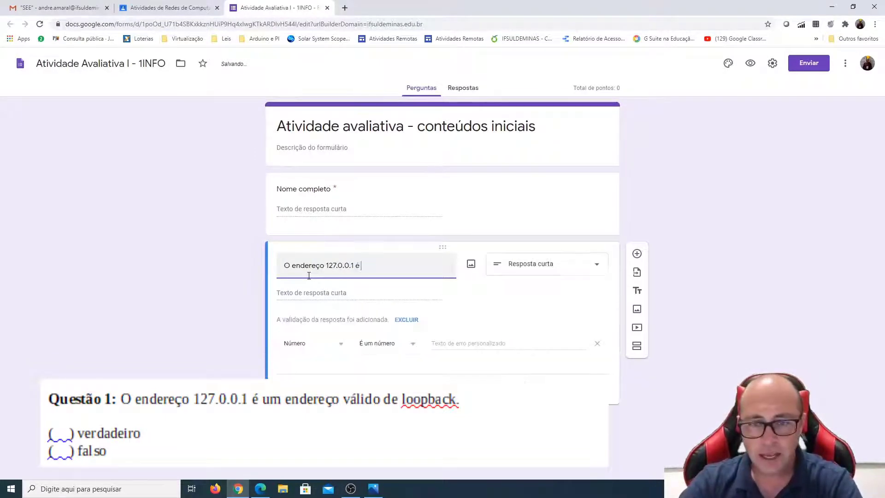
{"action": "type", "text": "um endereço "}
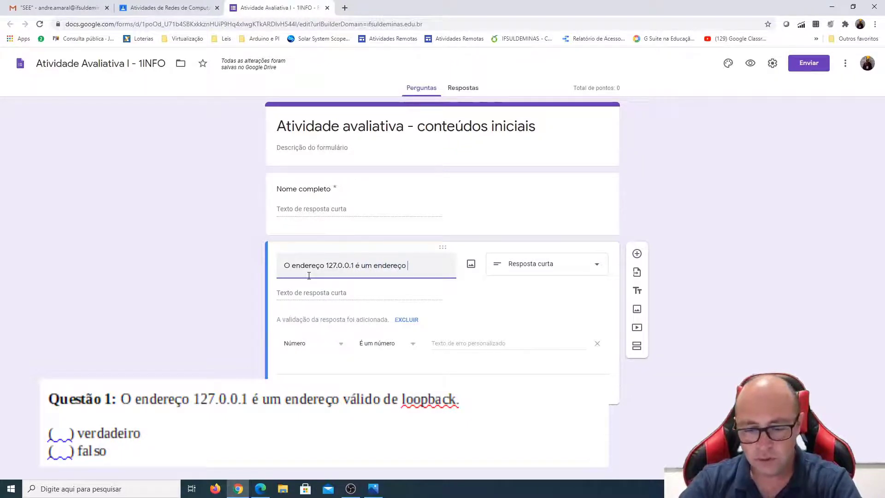
{"action": "type", "text": "válido de loopback"}
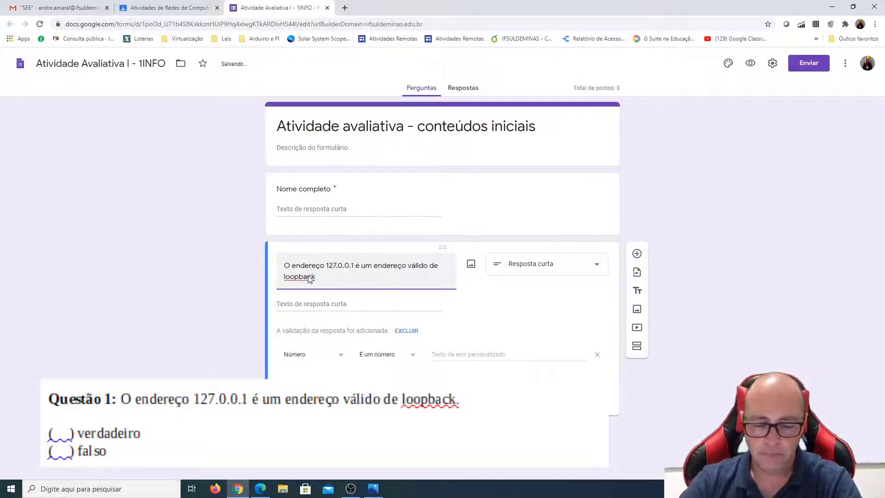
{"action": "type", "text": "."}
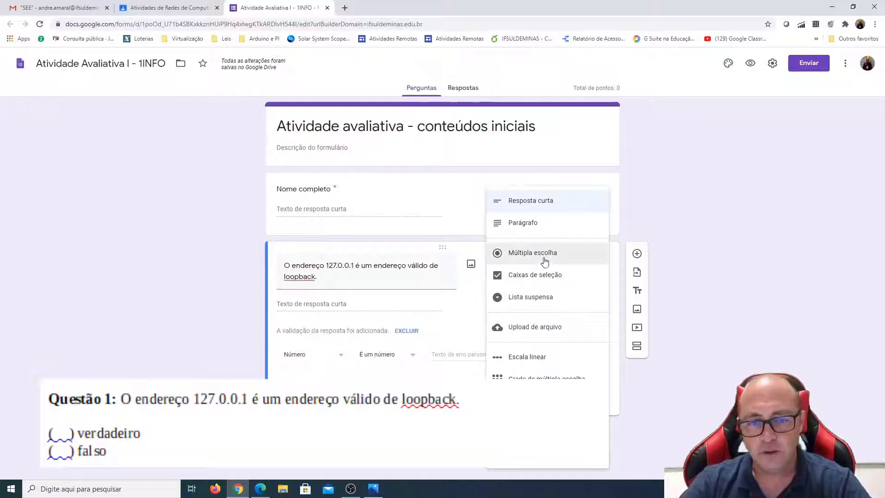
Step: Set the loopback question's type to Múltipla escolha and give it the options Verdadeiro and Falso
{"action": "left_click", "coordinate": [507, 256]}
{"action": "left_click", "coordinate": [324, 300]}
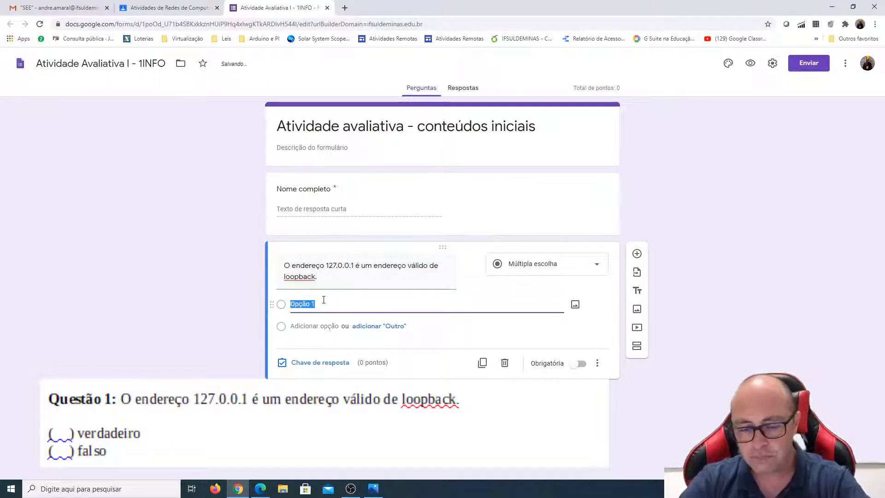
{"action": "type", "text": "Verad"}
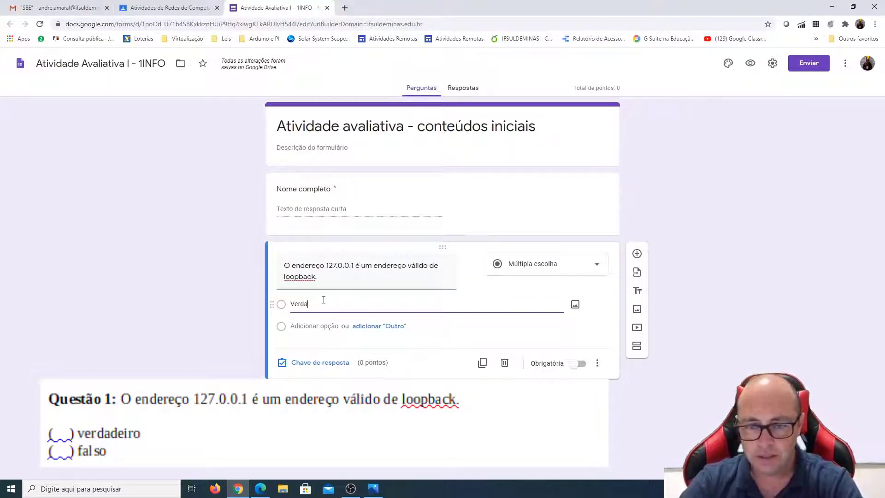
{"action": "type", "text": "deiro"}
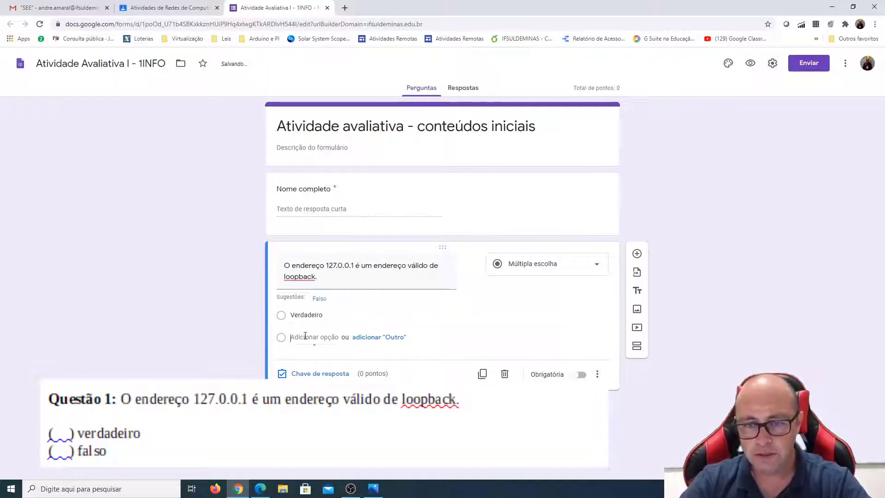
{"action": "left_click", "coordinate": [304, 338]}
{"action": "type", "text": "Fal"}
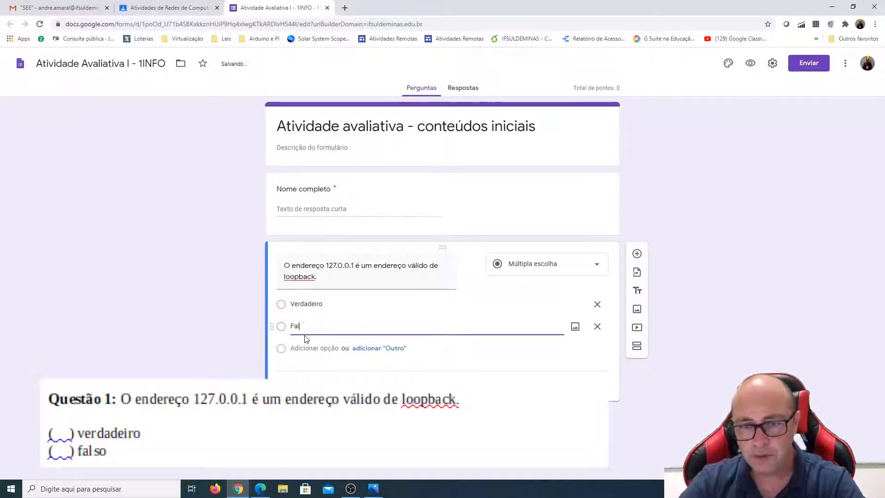
{"action": "type", "text": "so"}
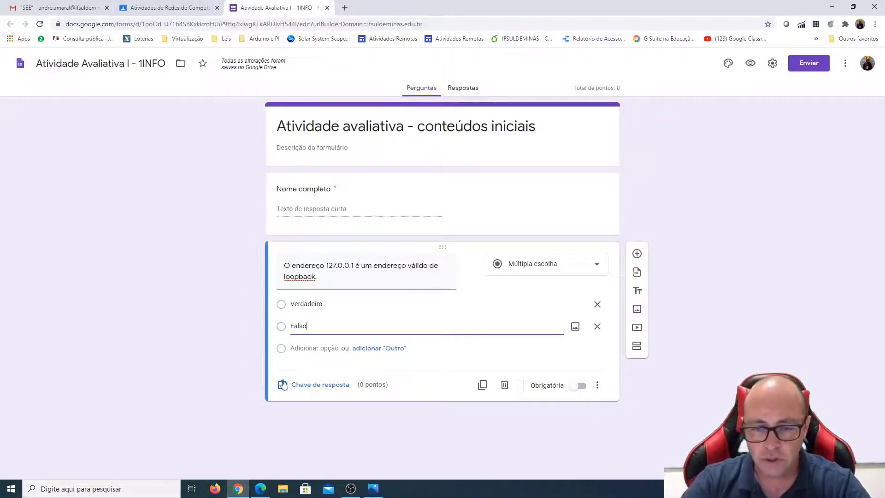
Step: Set the loopback question's answer key to Verdadeiro, worth 5 points, and make the question mandatory
{"action": "left_click", "coordinate": [328, 387]}
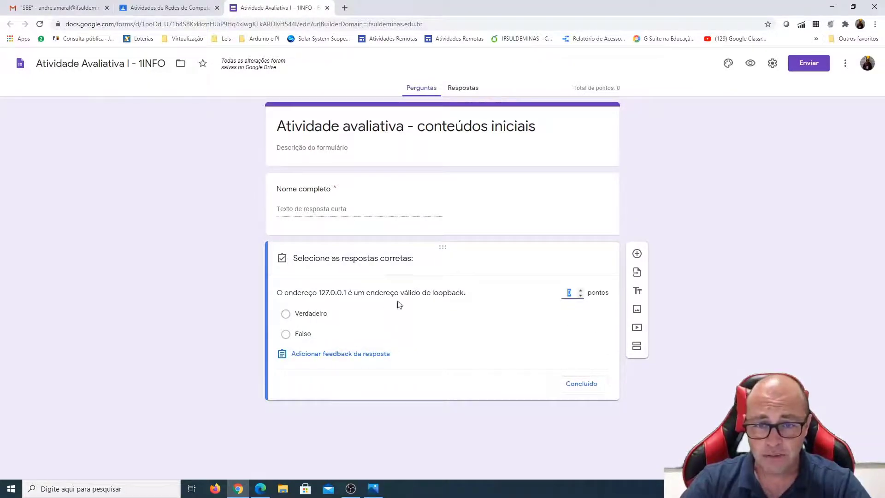
{"action": "left_click", "coordinate": [286, 315]}
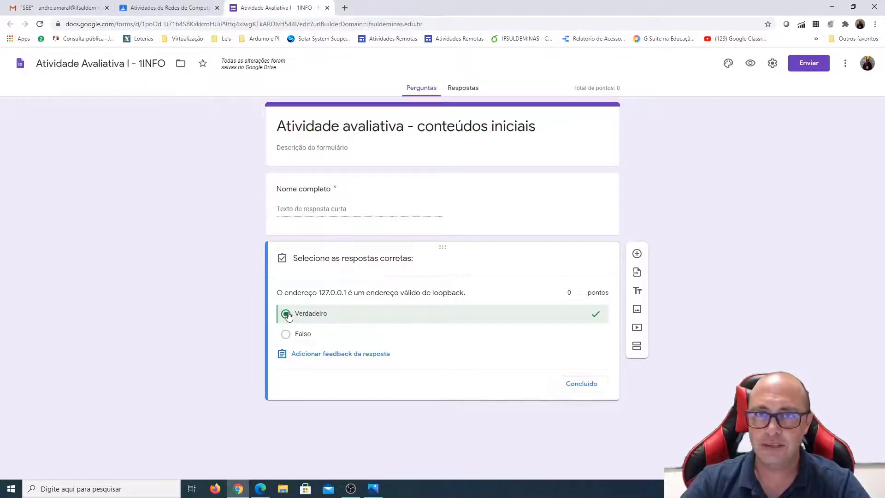
{"action": "left_click", "coordinate": [580, 290]}
{"action": "left_click", "coordinate": [580, 291]}
{"action": "left_click", "coordinate": [581, 291]}
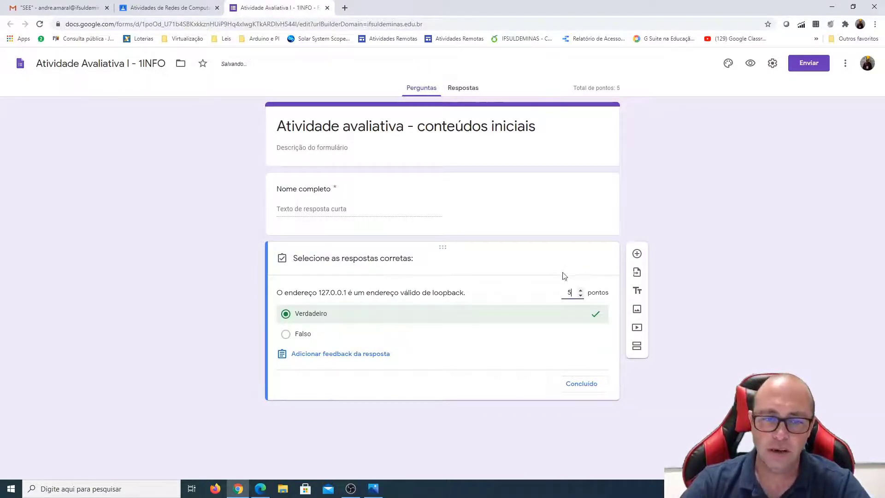
{"action": "left_click", "coordinate": [582, 384]}
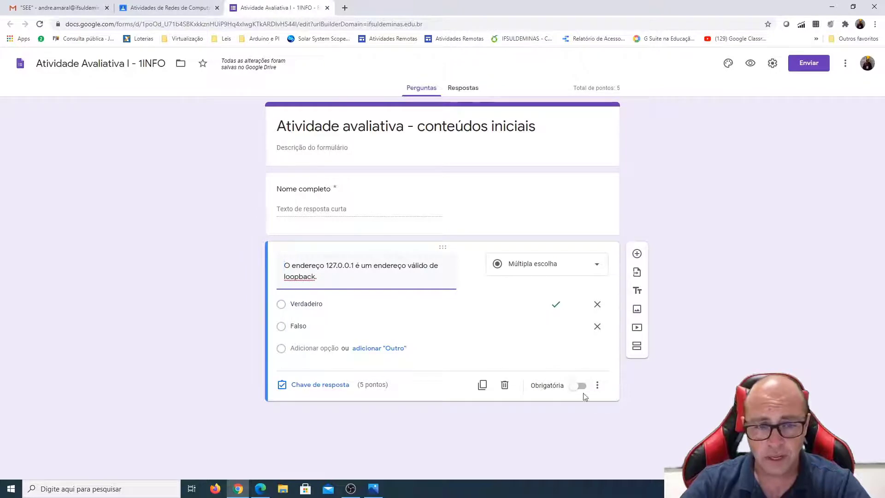
{"action": "left_click", "coordinate": [582, 390]}
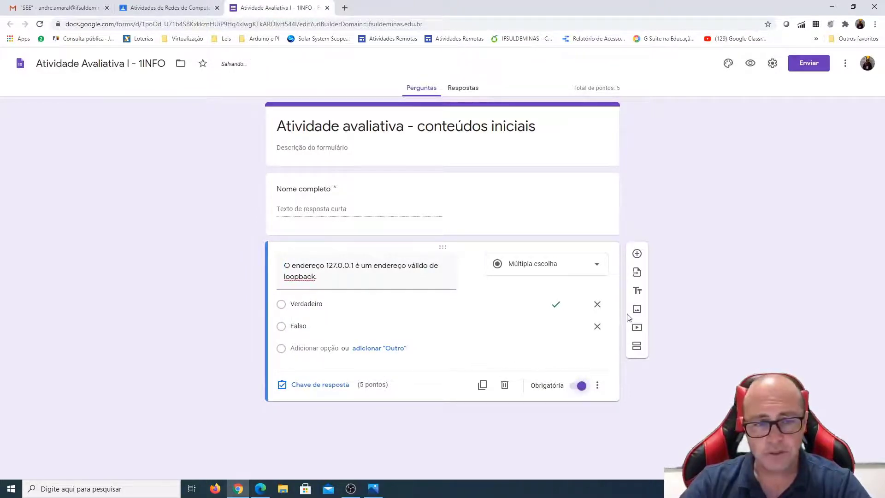
Step: Add a question below the loopback question with the text "Qual o sistema operacional tem como simbolo a imagem abaixo?"
{"action": "left_click", "coordinate": [637, 254]}
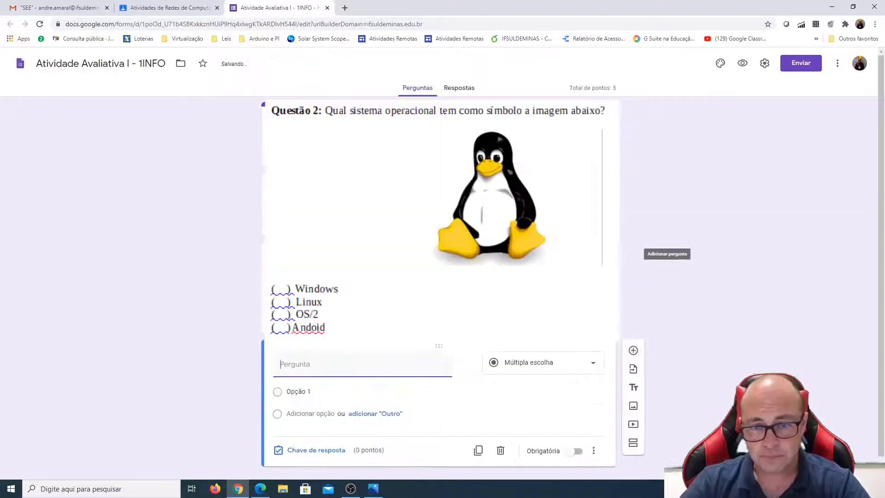
{"action": "type", "text": "Qual "}
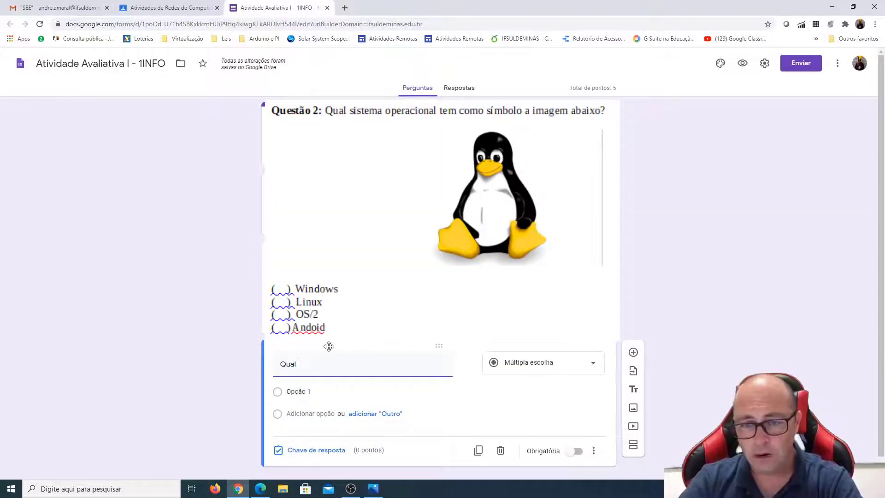
{"action": "type", "text": "o sistema "}
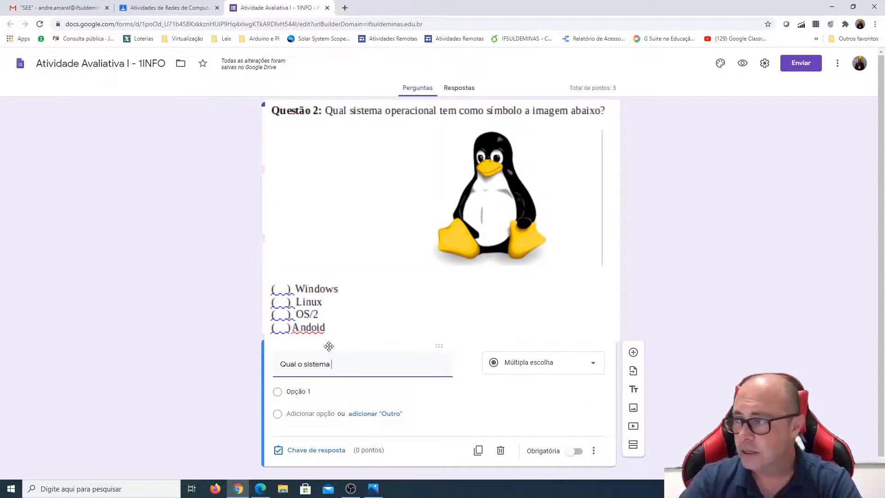
{"action": "type", "text": "operaciona"}
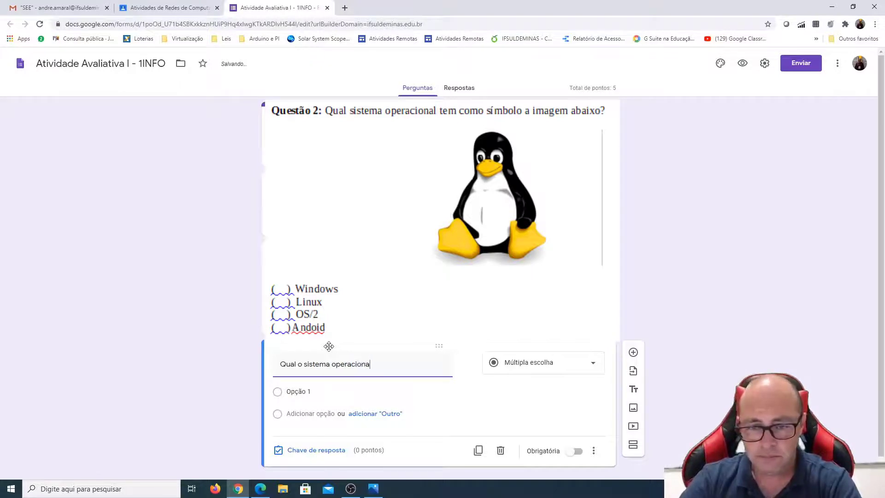
{"action": "type", "text": "l tem como "}
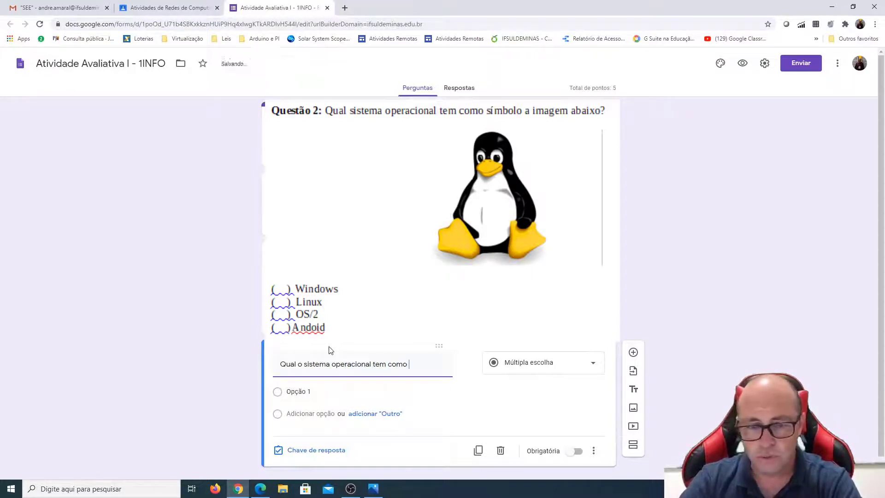
{"action": "type", "text": "simbolo "}
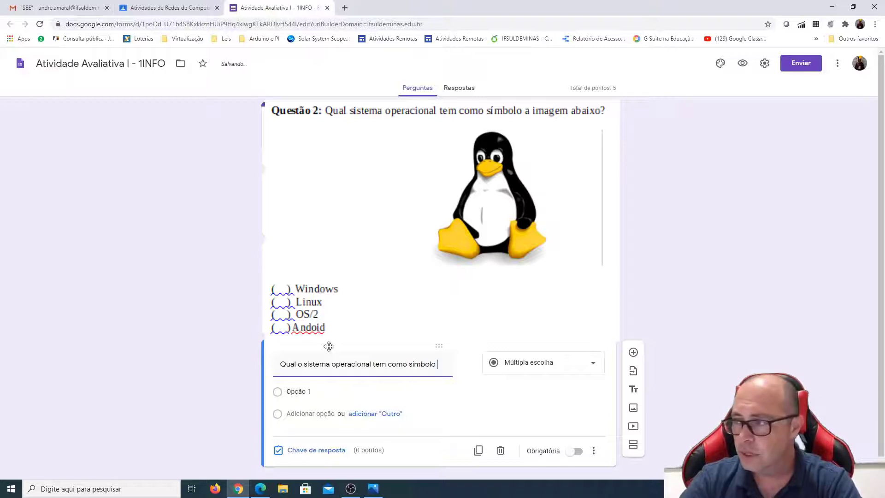
{"action": "type", "text": "a imagem abaixo?"}
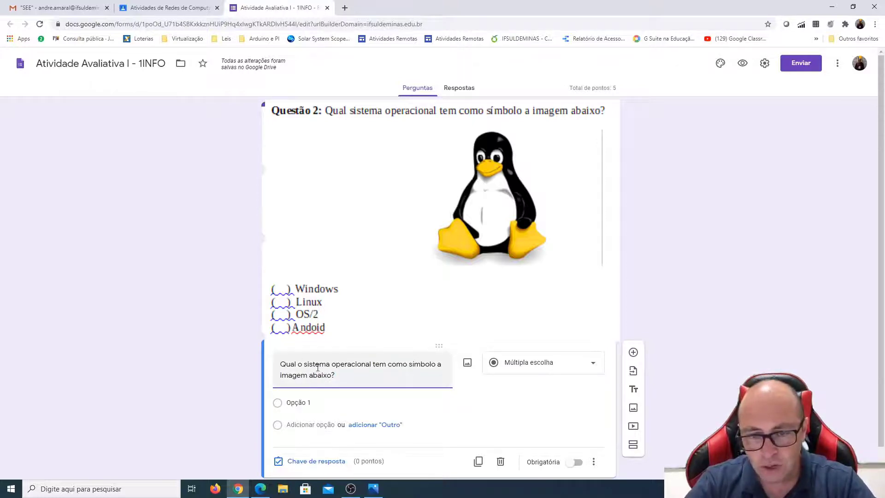
Step: Insert the image tux.jpg from the gsa folder in Downloads into the operating system question
{"action": "left_click", "coordinate": [466, 365]}
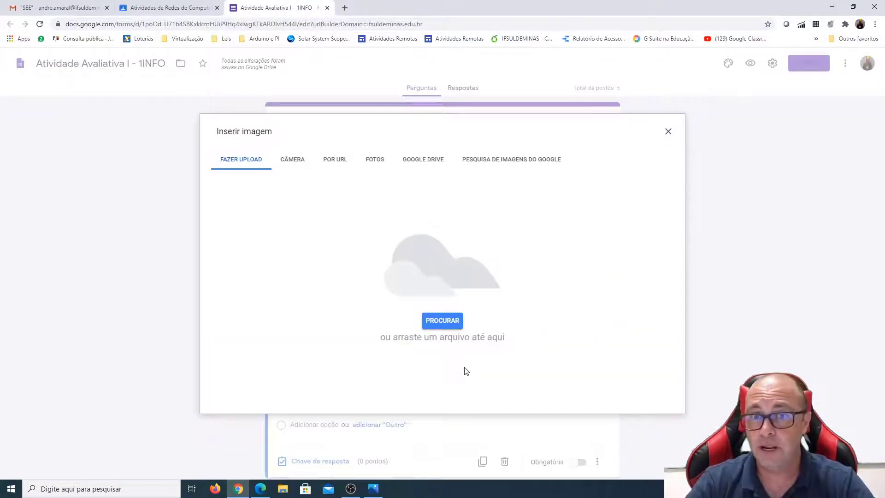
{"action": "left_click", "coordinate": [440, 320]}
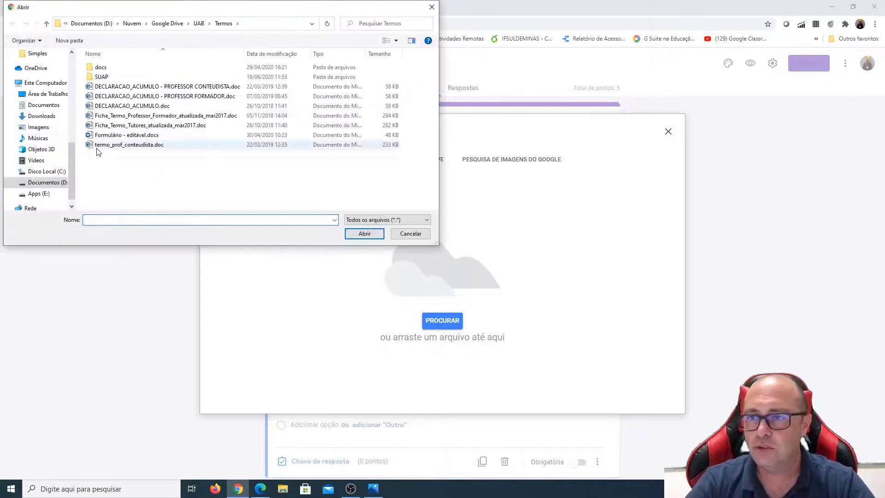
{"action": "left_click_drag", "start_coordinate": [70, 172], "coordinate": [85, 104]}
{"action": "scroll", "coordinate": [44, 108], "scroll_direction": "down", "scroll_amount": 6}
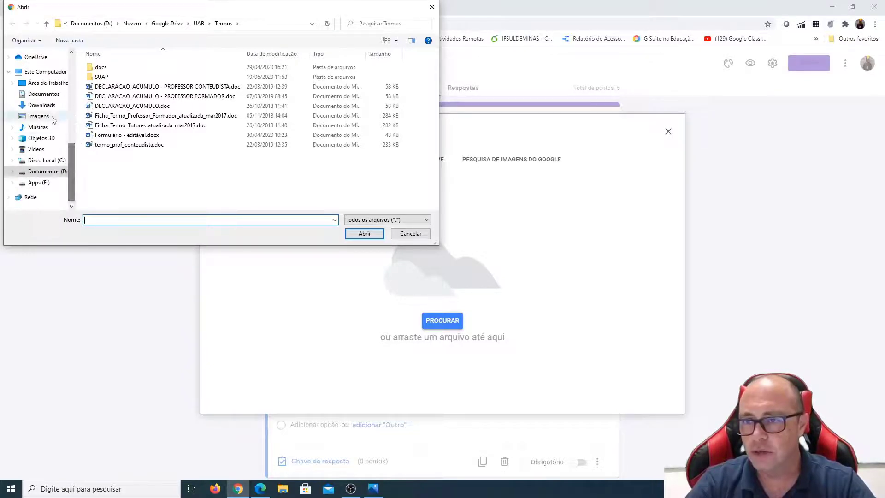
{"action": "left_click", "coordinate": [43, 106]}
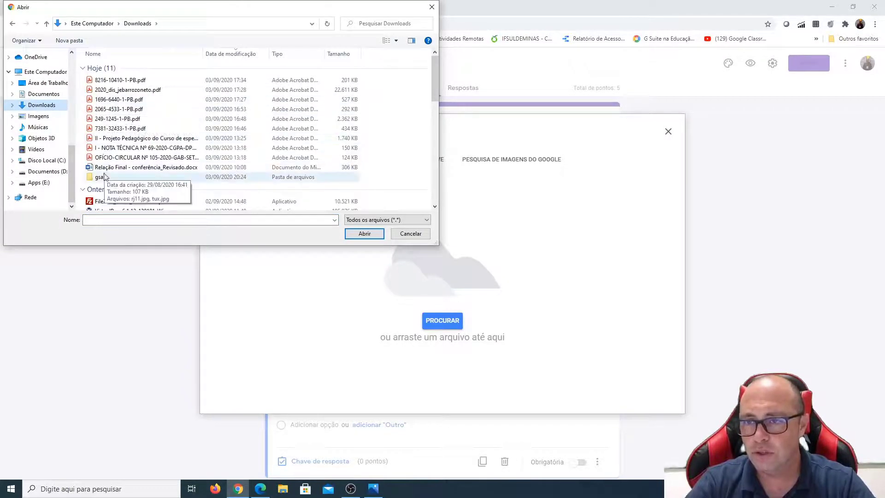
{"action": "double_click", "coordinate": [103, 179]}
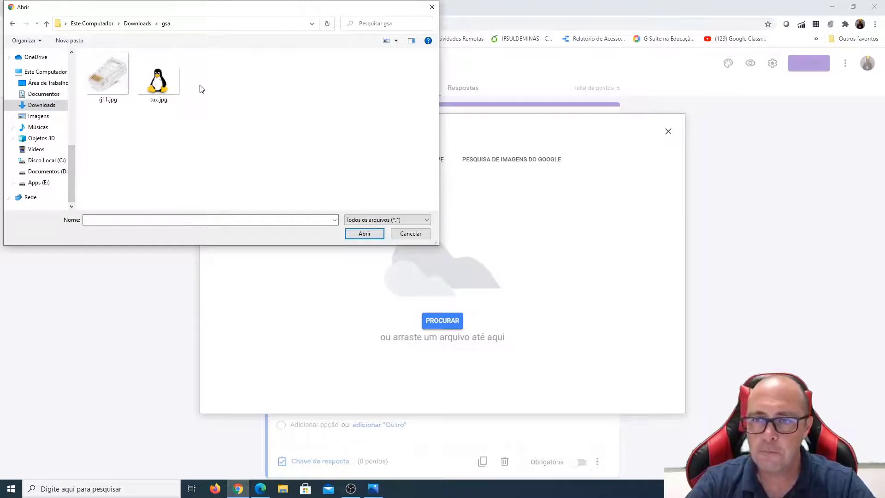
{"action": "double_click", "coordinate": [161, 85]}
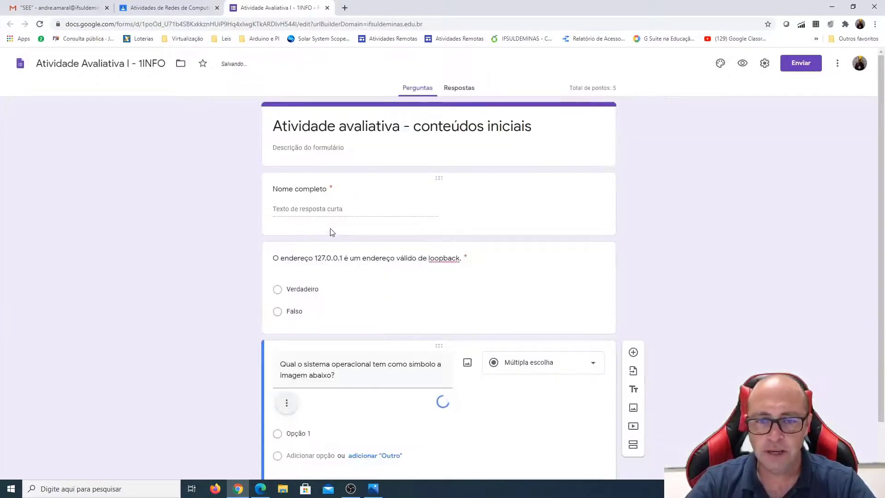
Step: Shrink the penguin image in the question to about 60% of its inserted width, keeping its proportions
{"action": "scroll", "coordinate": [370, 375], "scroll_direction": "down", "scroll_amount": 4}
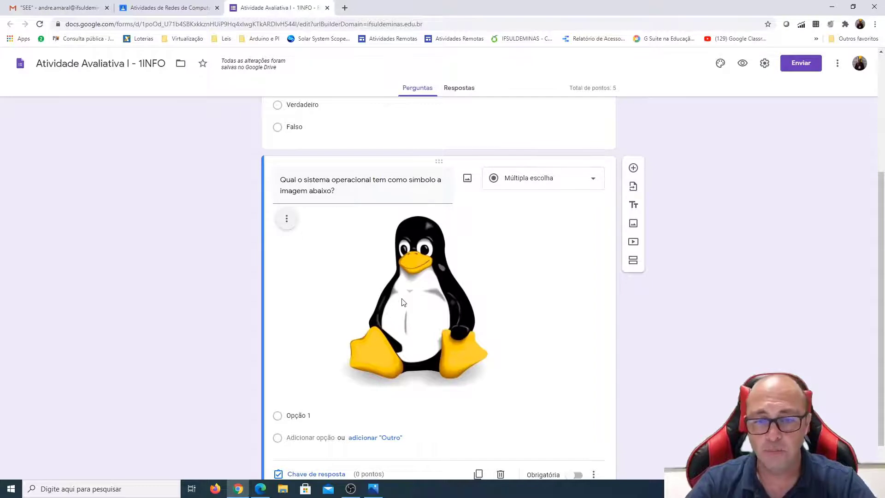
{"action": "left_click", "coordinate": [414, 305]}
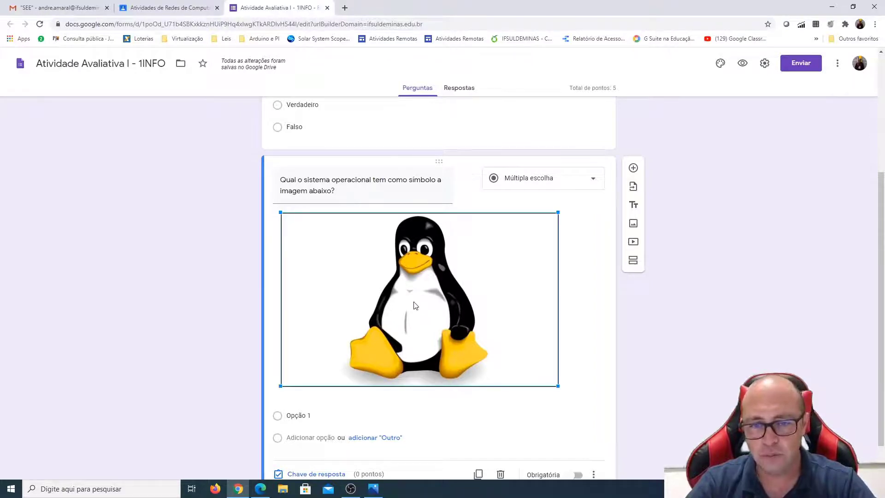
{"action": "left_click_drag", "start_coordinate": [558, 387], "coordinate": [405, 319]}
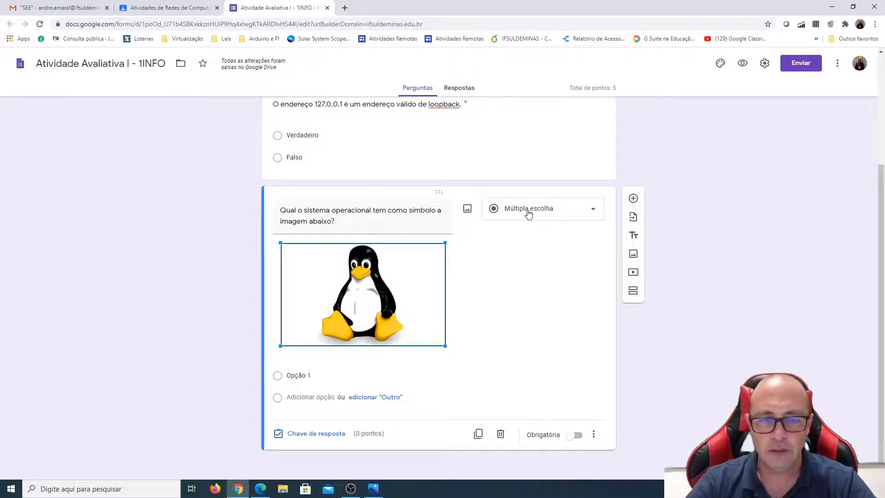
Step: Give the penguin question the four answer options Windows, Linux, OS/2 and Android
{"action": "left_click", "coordinate": [299, 375]}
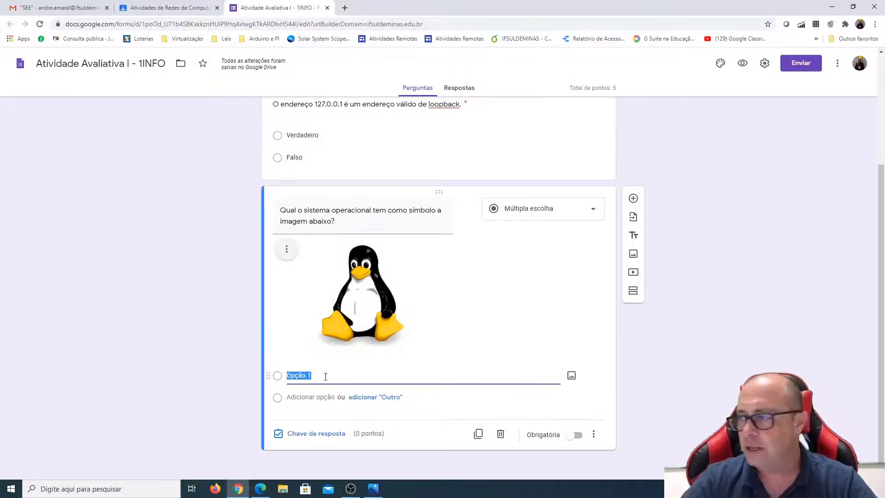
{"action": "type", "text": "Windows"}
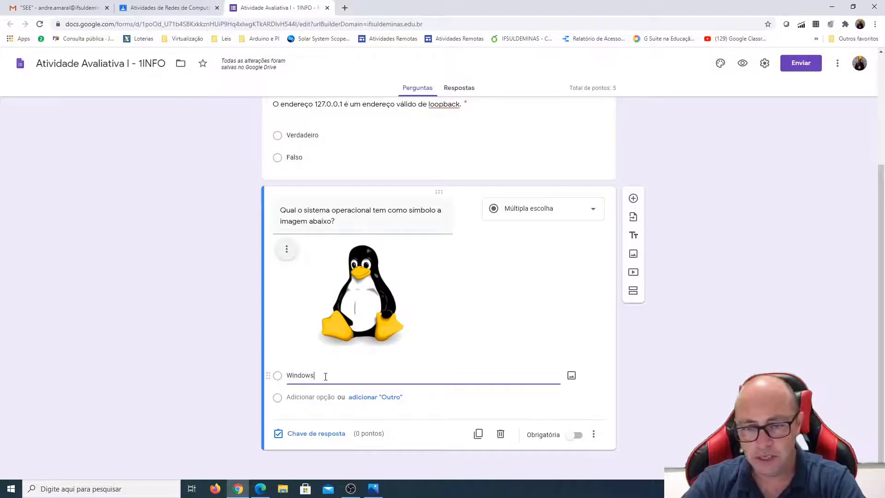
{"action": "left_click", "coordinate": [309, 397]}
{"action": "type", "text": "Linux"}
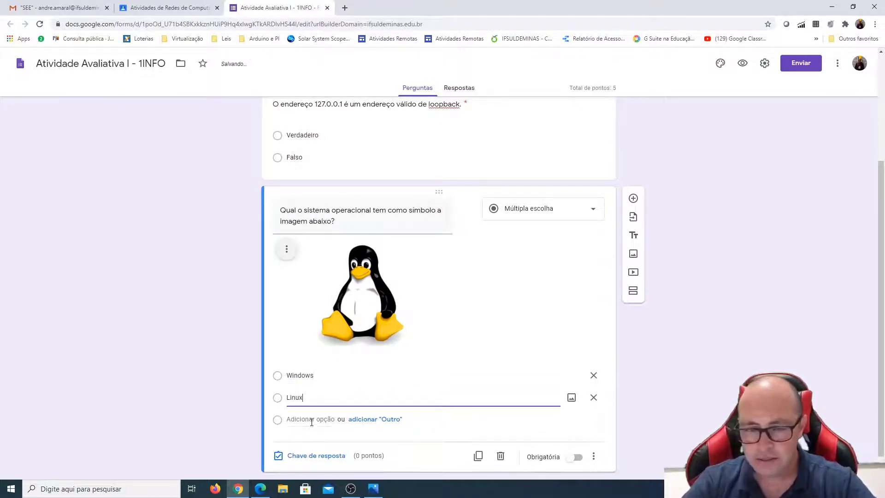
{"action": "left_click", "coordinate": [311, 420]}
{"action": "type", "text": "OS/2"}
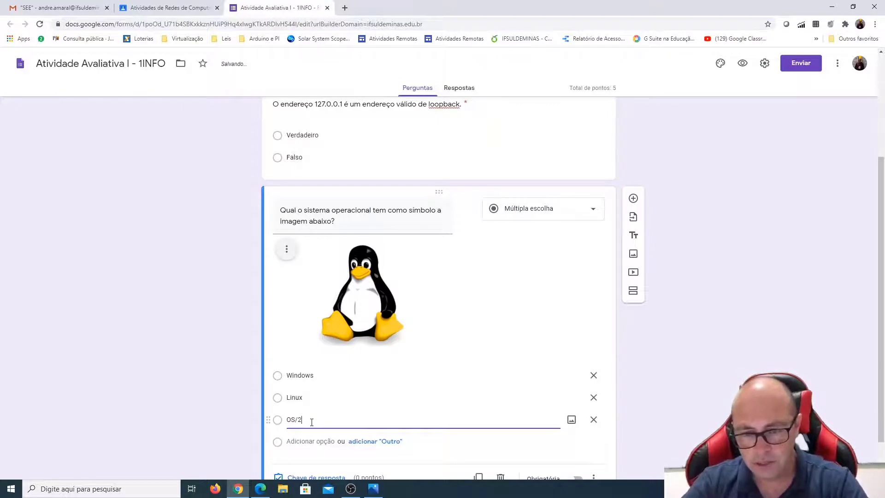
{"action": "left_click", "coordinate": [306, 440]}
{"action": "type", "text": "Android"}
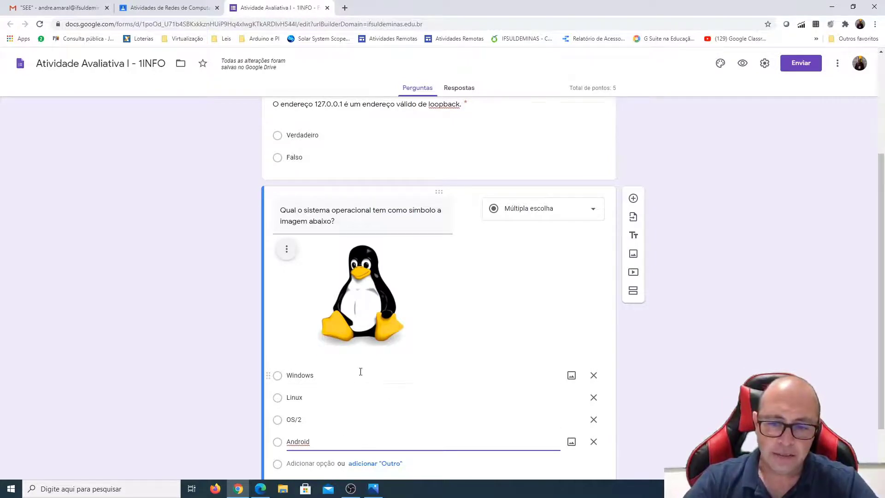
Step: Set the penguin question's answer key to Linux, worth 5 points, and make the question mandatory
{"action": "scroll", "coordinate": [338, 411], "scroll_direction": "down", "scroll_amount": 2}
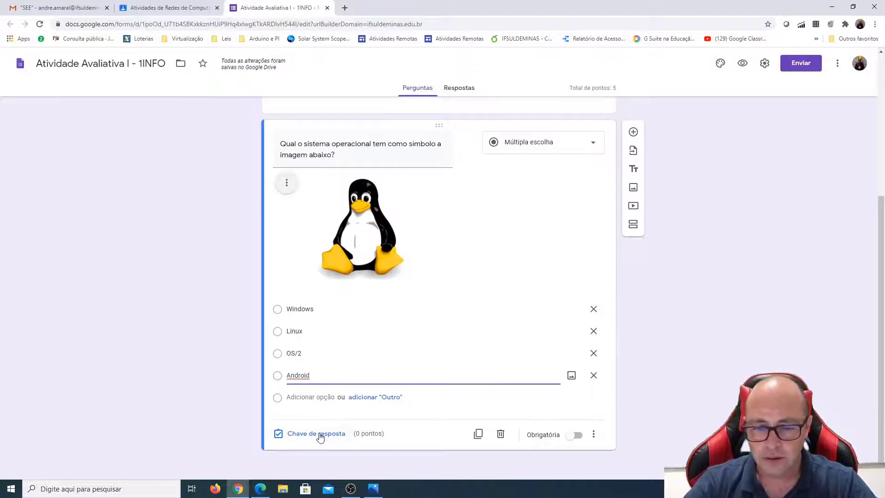
{"action": "left_click", "coordinate": [322, 433]}
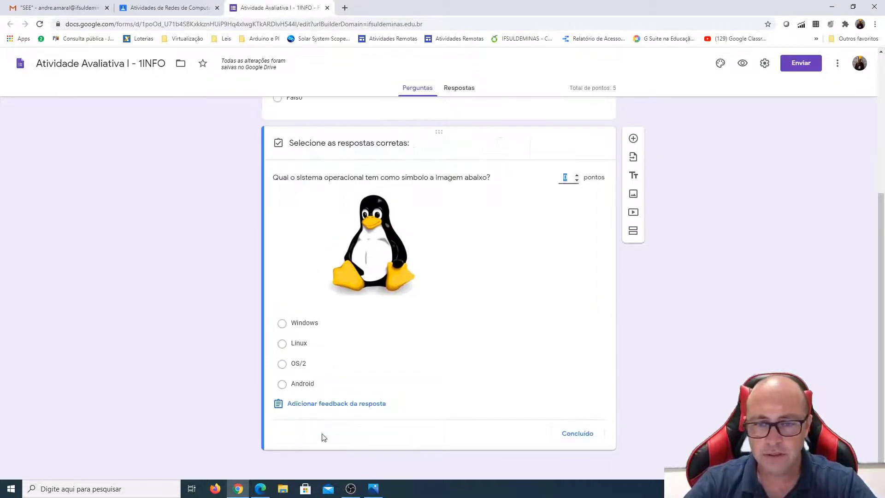
{"action": "left_click", "coordinate": [283, 345]}
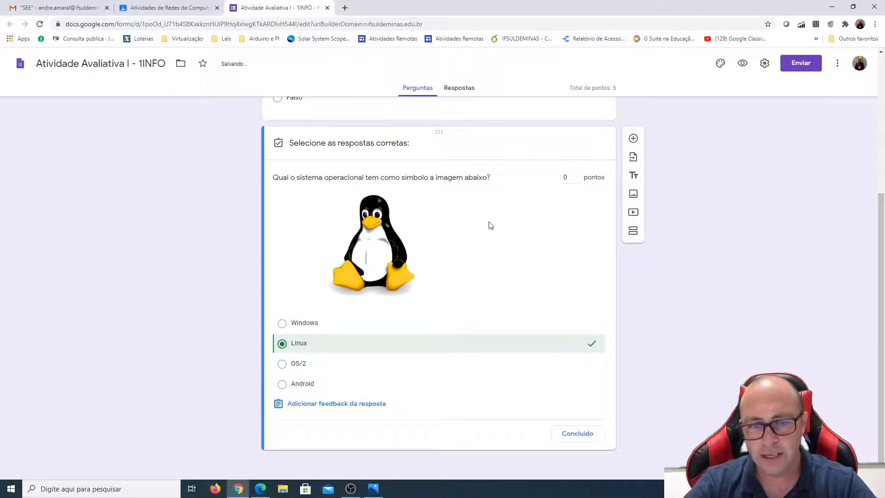
{"action": "left_click", "coordinate": [576, 175]}
{"action": "left_click", "coordinate": [577, 175]}
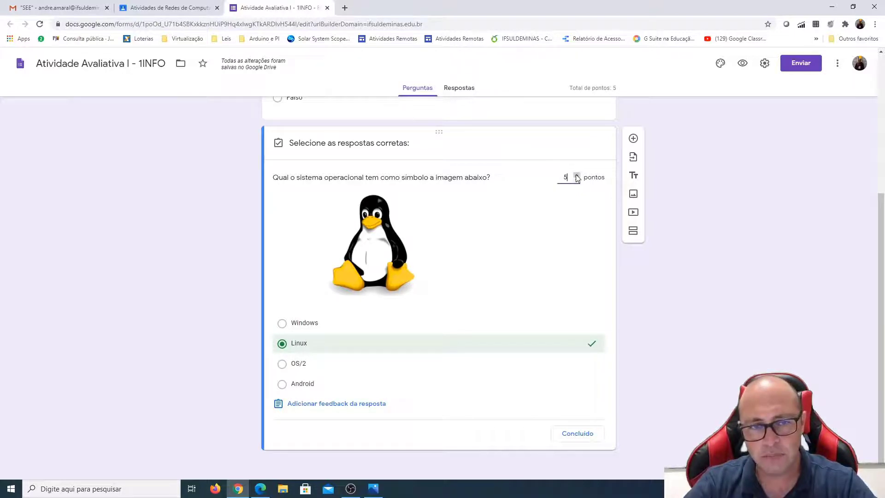
{"action": "left_click", "coordinate": [577, 434]}
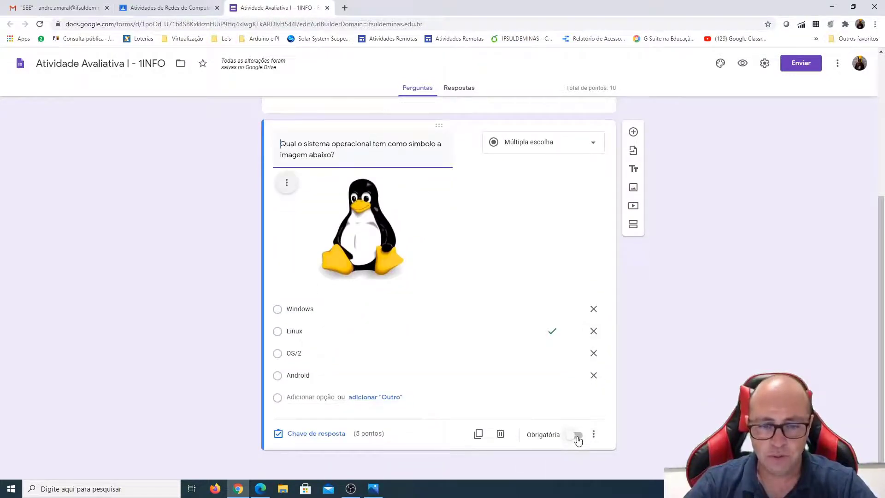
{"action": "left_click", "coordinate": [578, 435]}
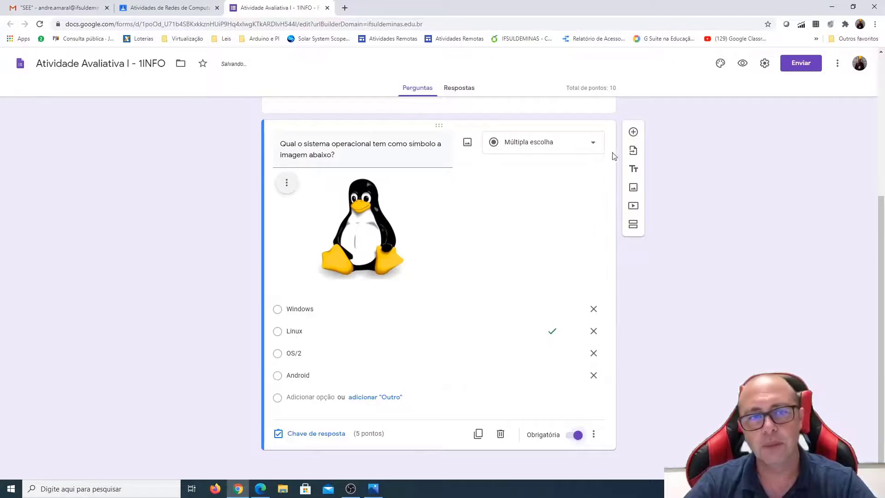
Step: Add a Caixas de seleção question reading "Assinale abaixo as alternativas que representam versões do sistema operacional Windows."
{"action": "left_click", "coordinate": [633, 134]}
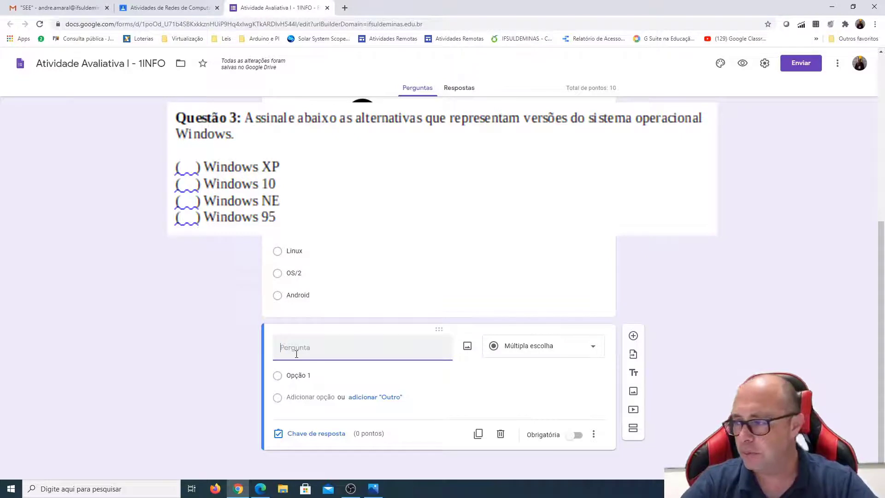
{"action": "type", "text": "Assinale"}
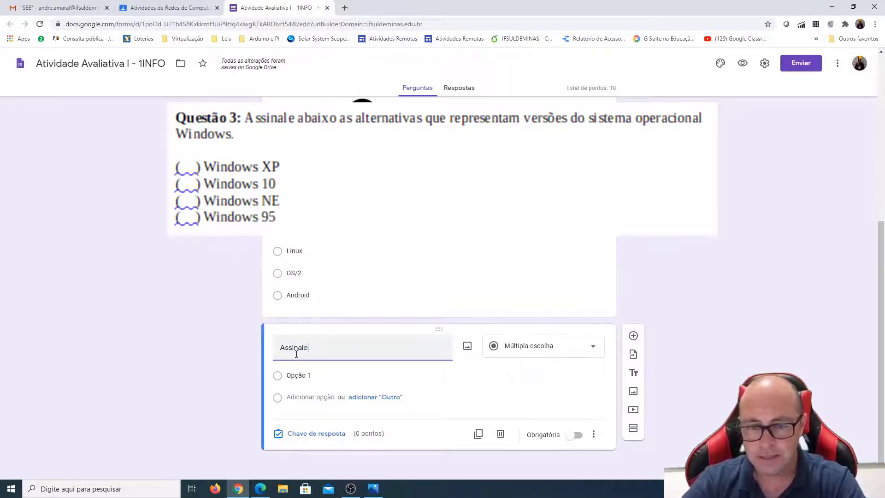
{"action": "type", "text": " abai"}
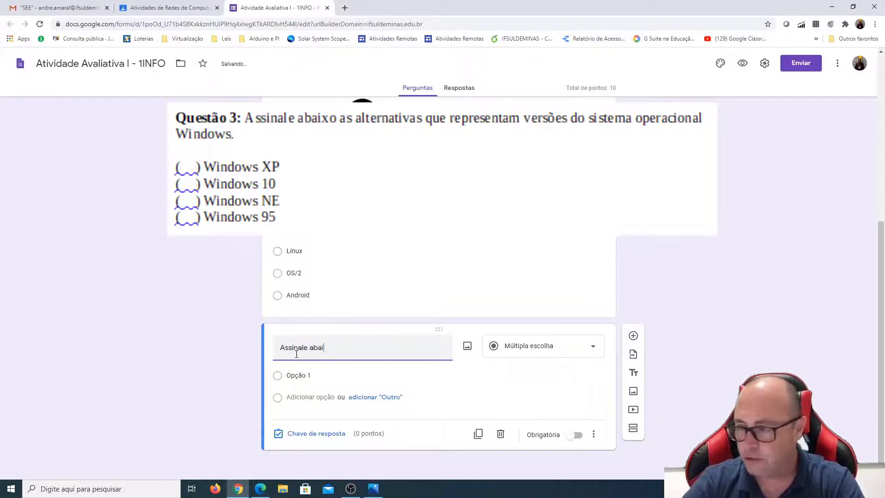
{"action": "type", "text": "xo as alt"}
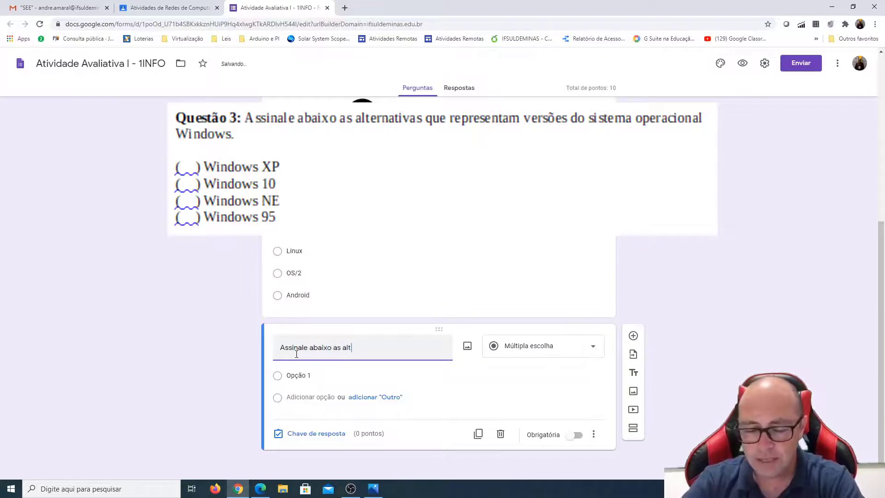
{"action": "type", "text": "ernativas qu"}
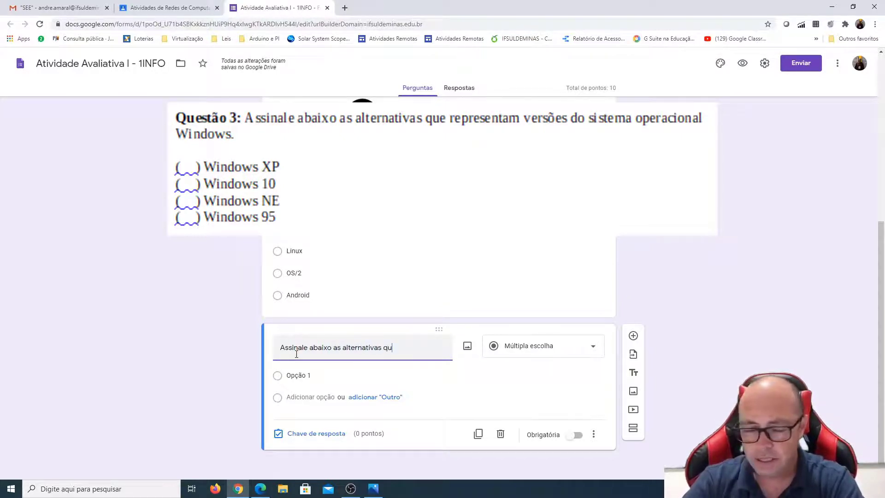
{"action": "type", "text": "e representam "}
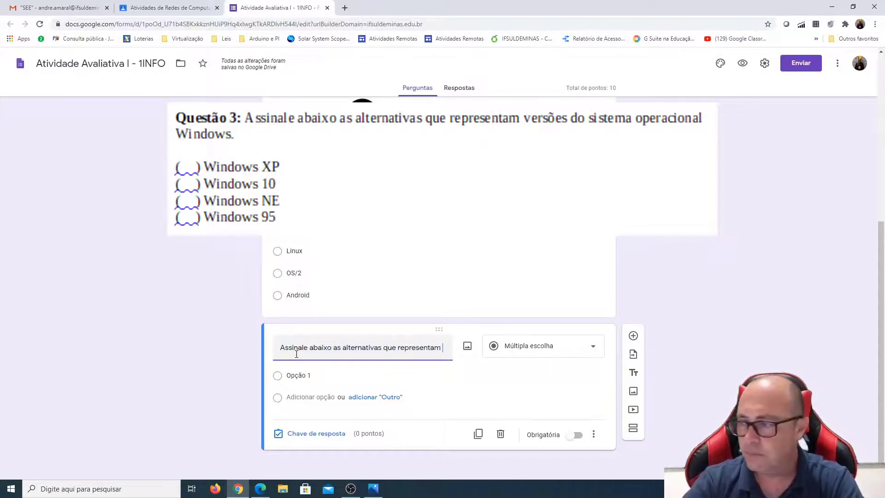
{"action": "type", "text": "versões do"}
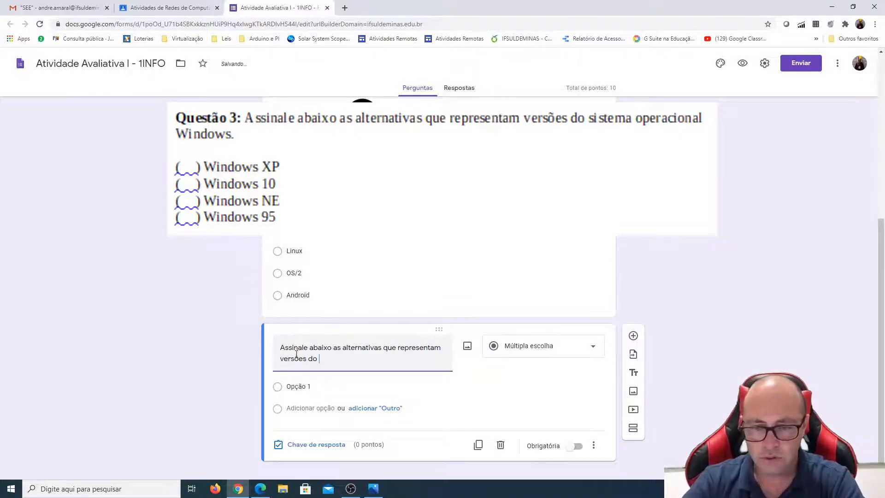
{"action": "type", "text": " sistema oper"}
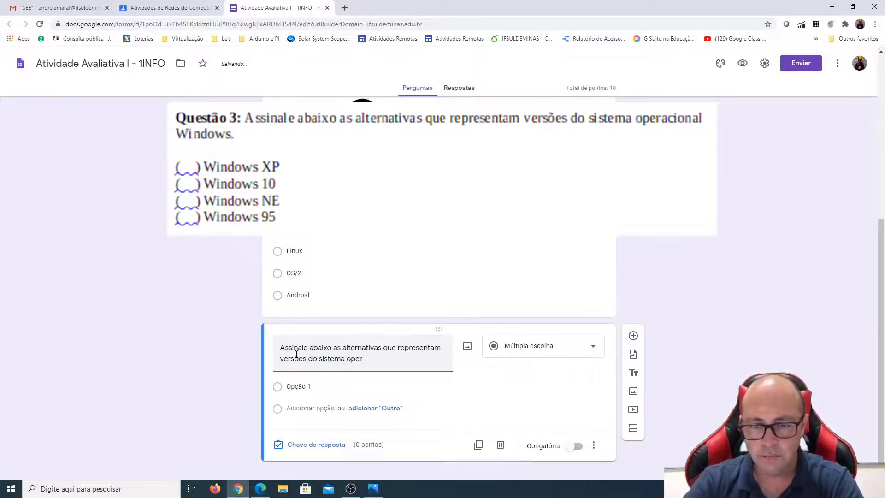
{"action": "type", "text": "acional Wi"}
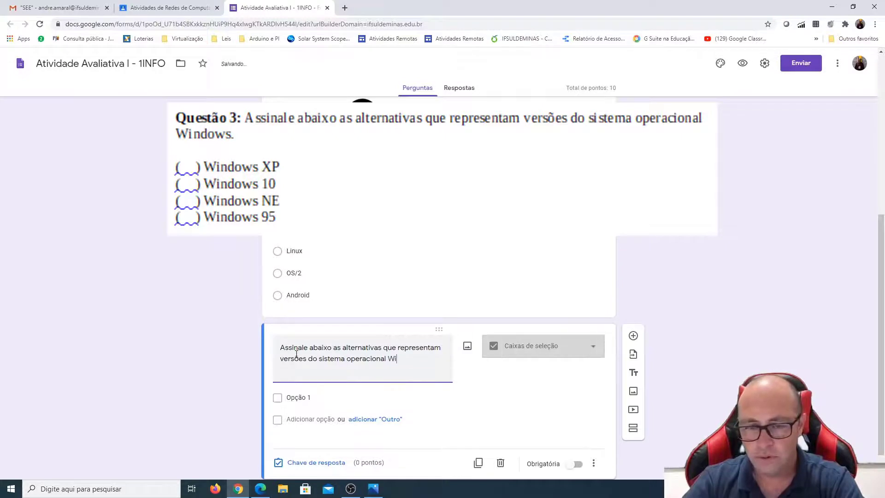
{"action": "type", "text": "ndows."}
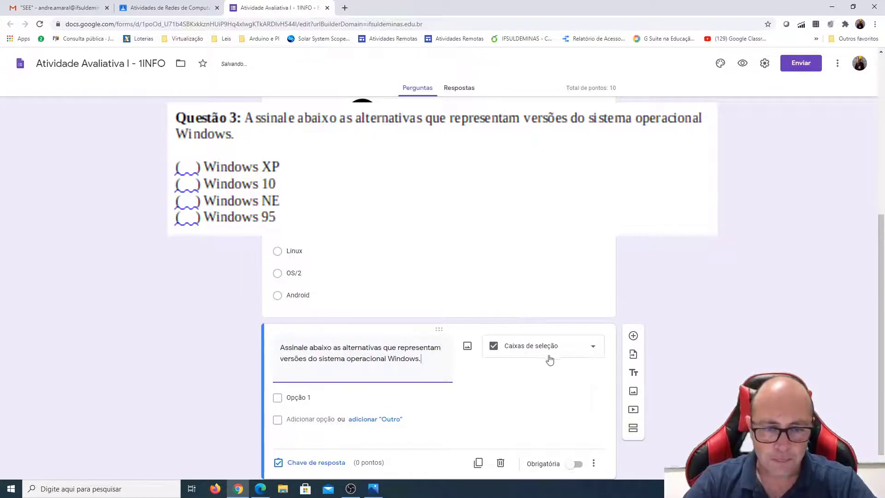
{"action": "left_click", "coordinate": [594, 349]}
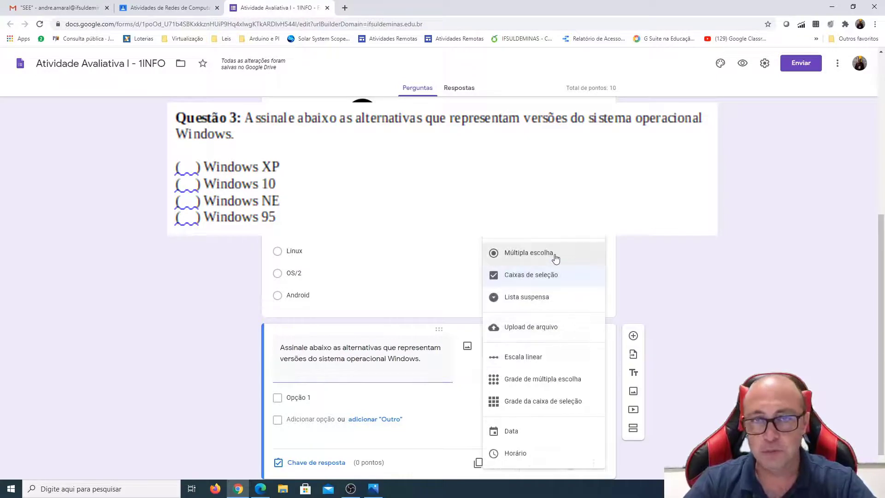
{"action": "left_click", "coordinate": [545, 277]}
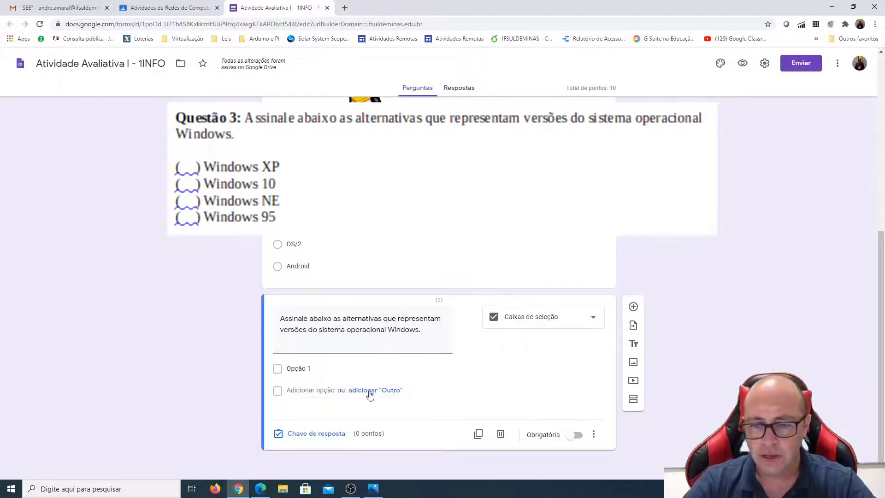
Step: Give the Windows versions question the four answer options Windows XP, Windows 10, Windows NE and Windows 95
{"action": "left_click", "coordinate": [321, 368]}
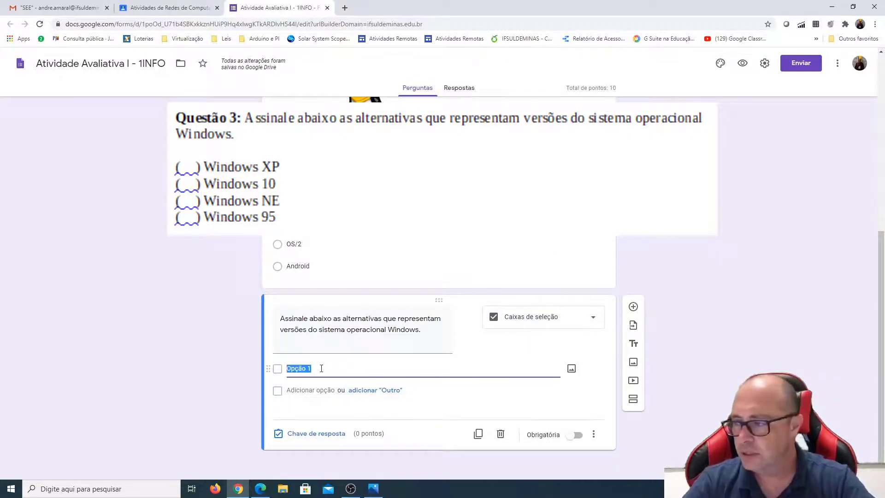
{"action": "type", "text": "Windows XP"}
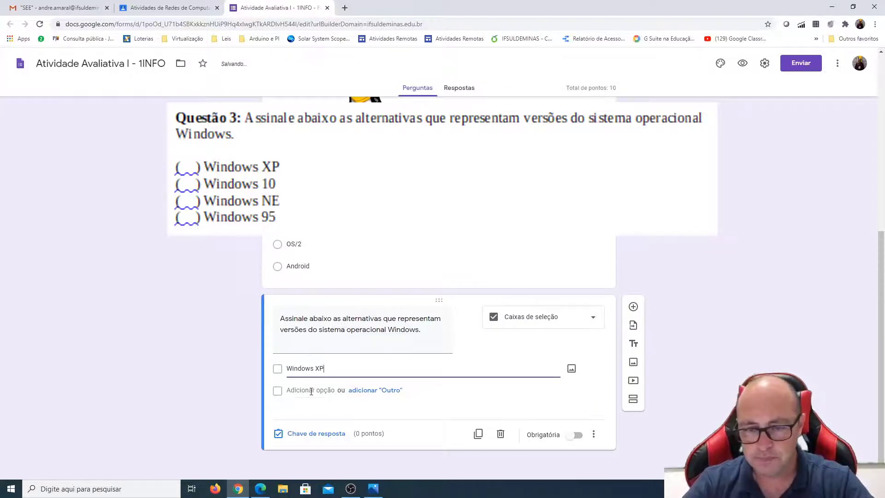
{"action": "left_click", "coordinate": [311, 391]}
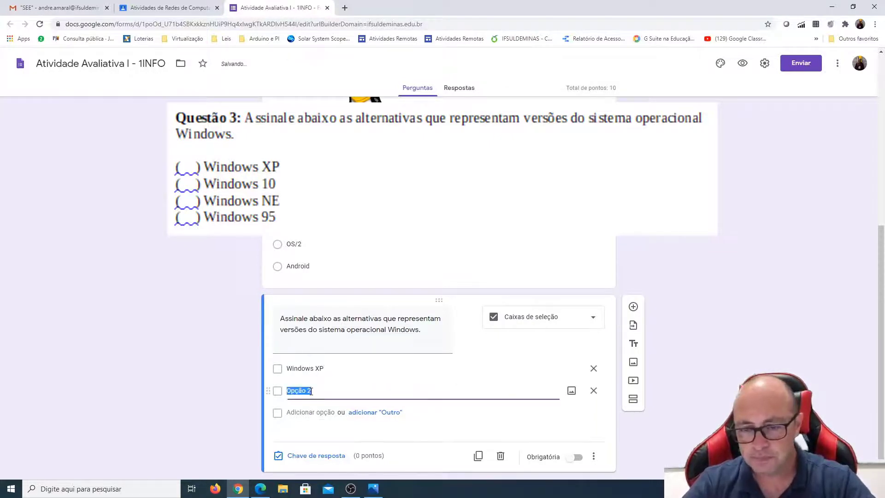
{"action": "type", "text": "Windo"}
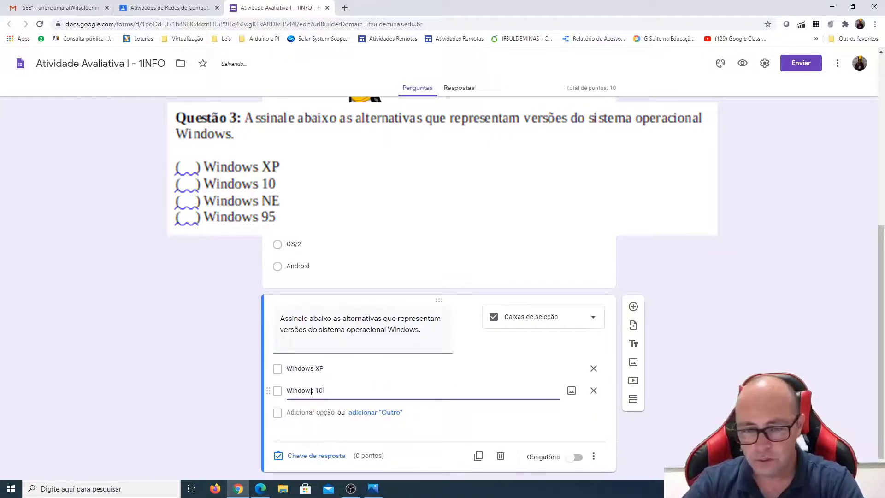
{"action": "type", "text": "ws 10"}
{"action": "left_click", "coordinate": [305, 412]}
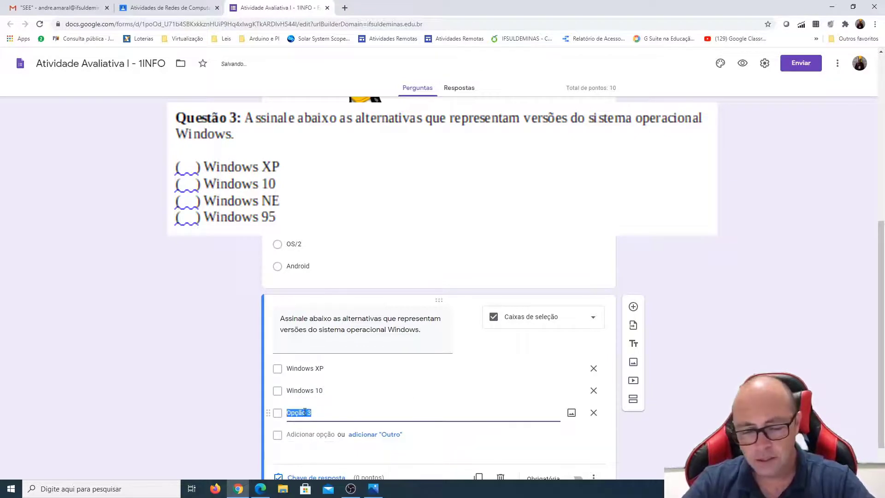
{"action": "type", "text": "Windows NE"}
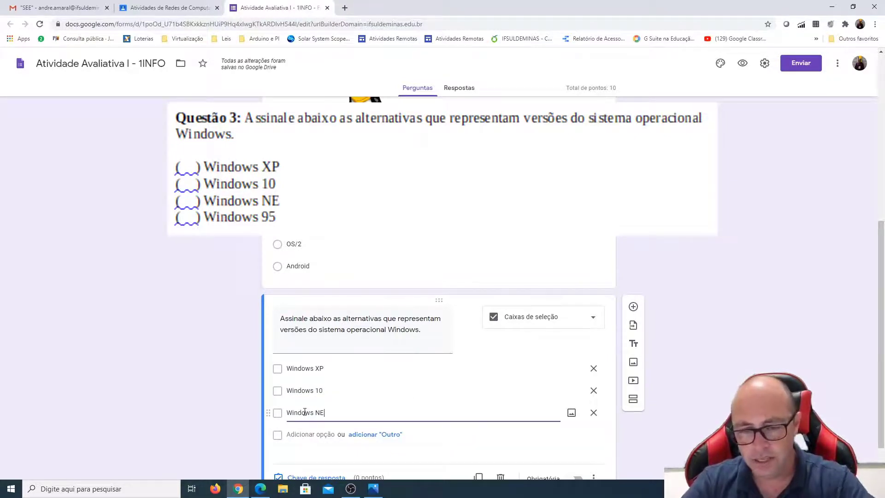
{"action": "left_click", "coordinate": [304, 434]}
{"action": "type", "text": "Windows 95"}
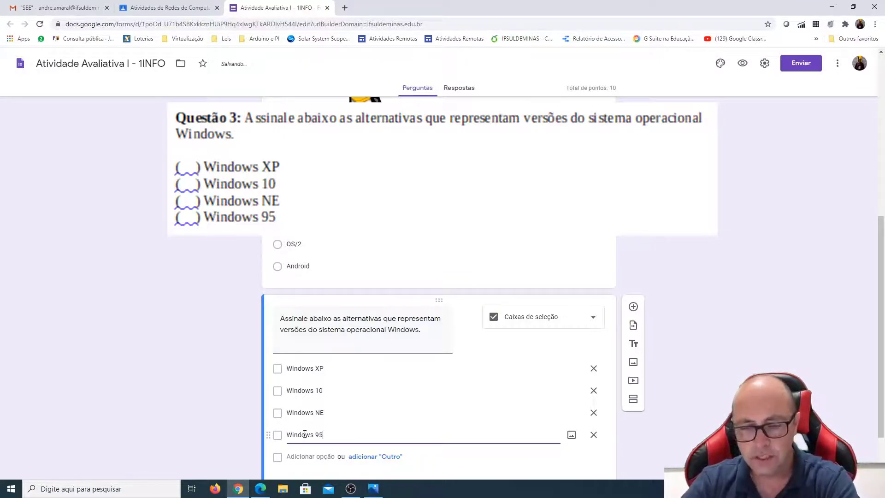
Step: Set the answer key to Windows XP, Windows 10 and Windows 95, worth 5 points, and make the question mandatory
{"action": "scroll", "coordinate": [340, 430], "scroll_direction": "down", "scroll_amount": 2}
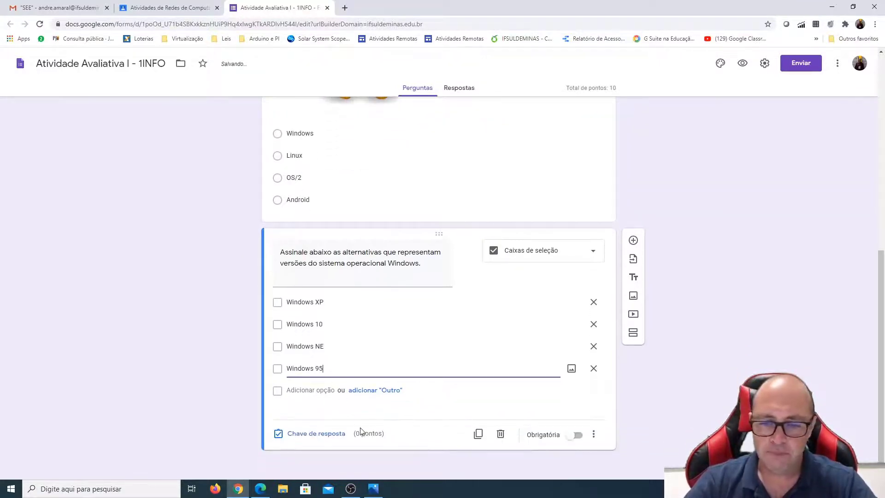
{"action": "left_click", "coordinate": [304, 436]}
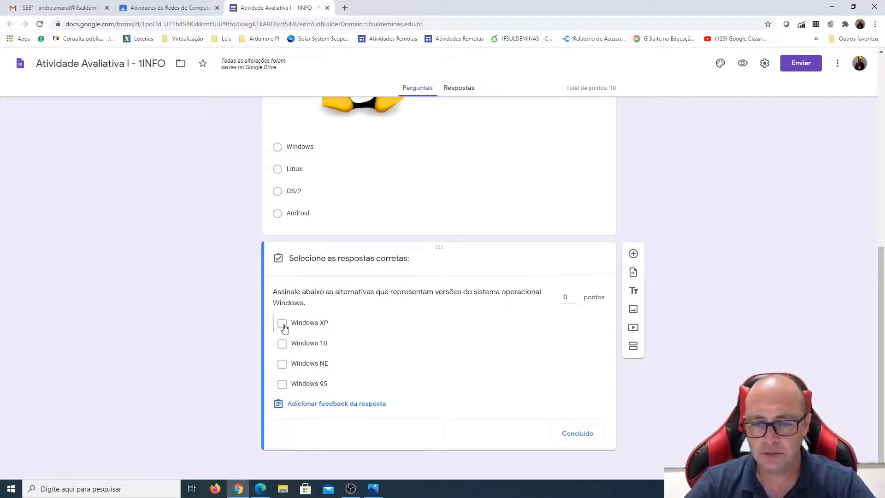
{"action": "left_click", "coordinate": [282, 323]}
{"action": "left_click", "coordinate": [283, 345]}
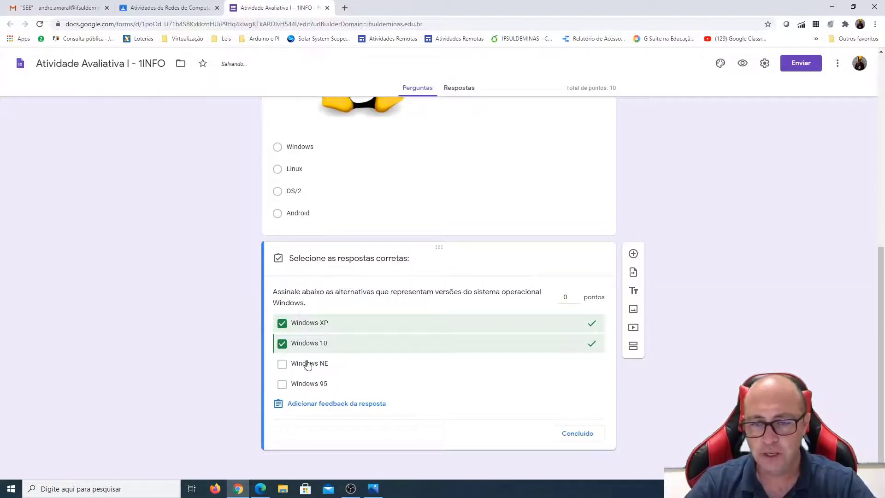
{"action": "left_click", "coordinate": [283, 385]}
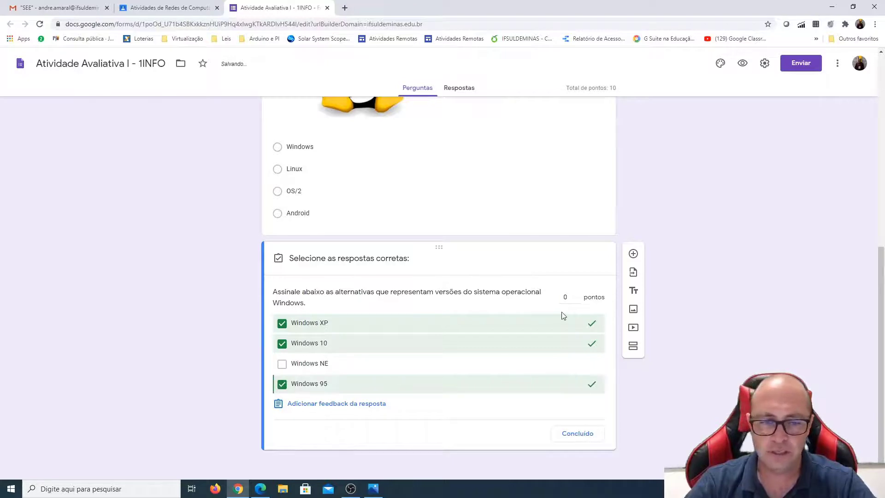
{"action": "double_click", "coordinate": [577, 295]}
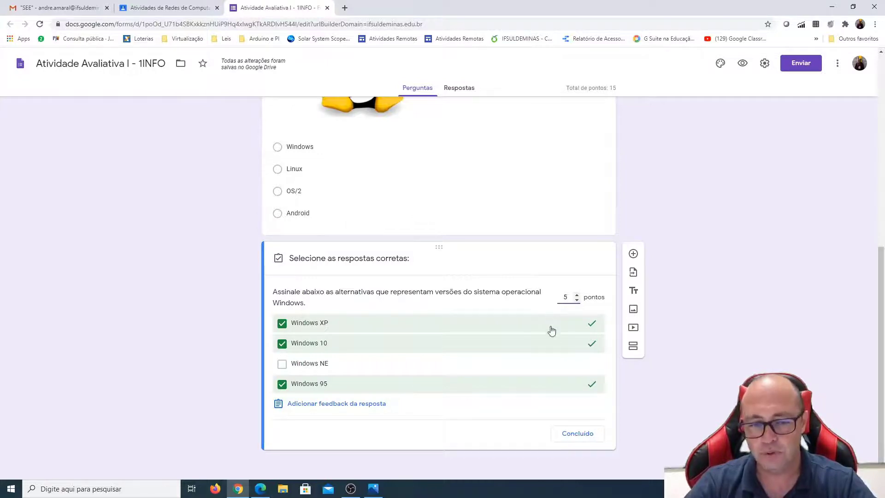
{"action": "left_click", "coordinate": [583, 437]}
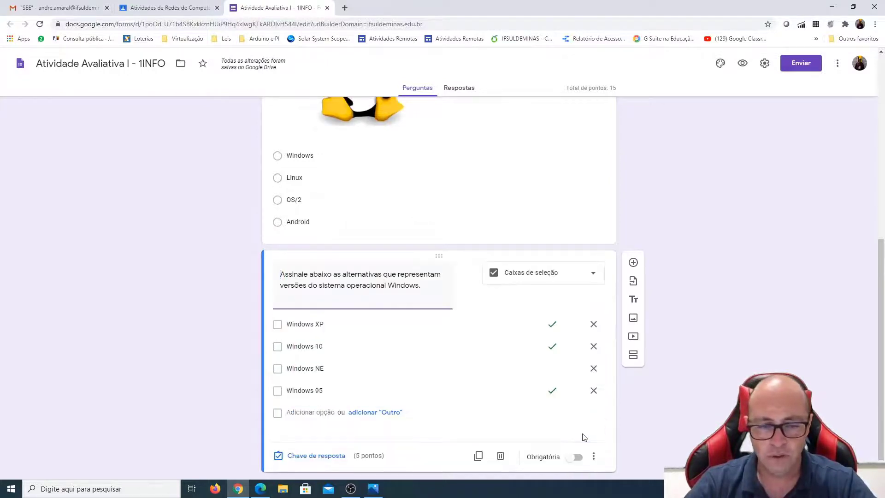
{"action": "left_click", "coordinate": [579, 438]}
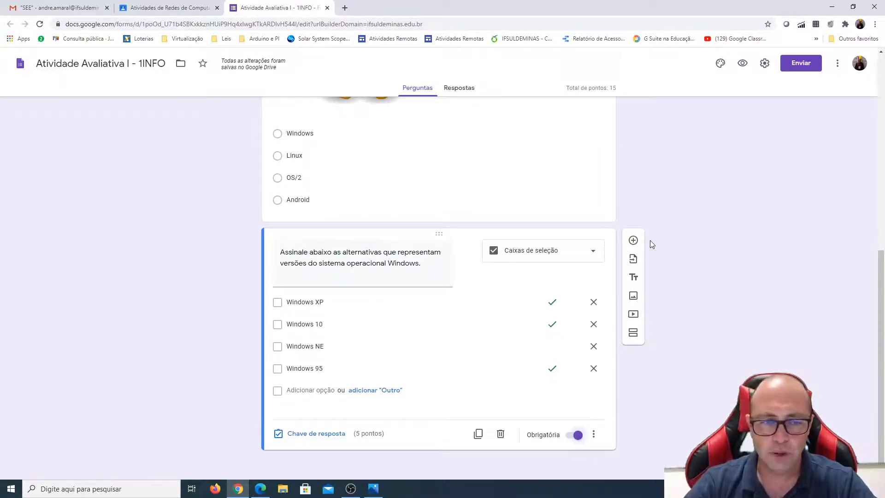
Step: Add a new question below the Windows versions one reading "Qual o nome do conector apresentado abaixo?"
{"action": "left_click", "coordinate": [632, 241]}
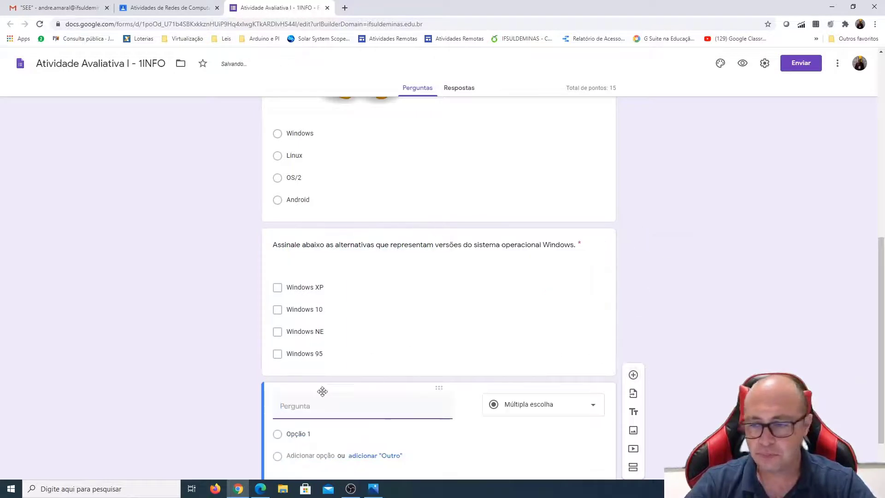
{"action": "type", "text": "Qual o "}
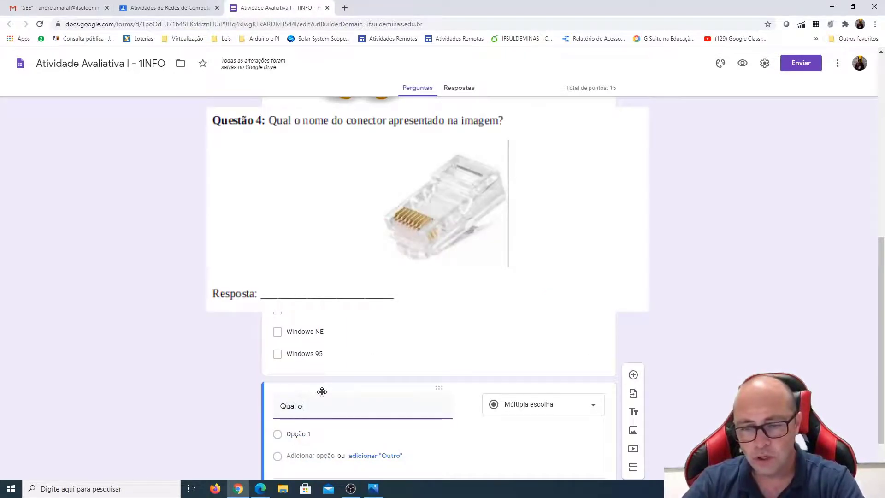
{"action": "type", "text": "nome do cone"}
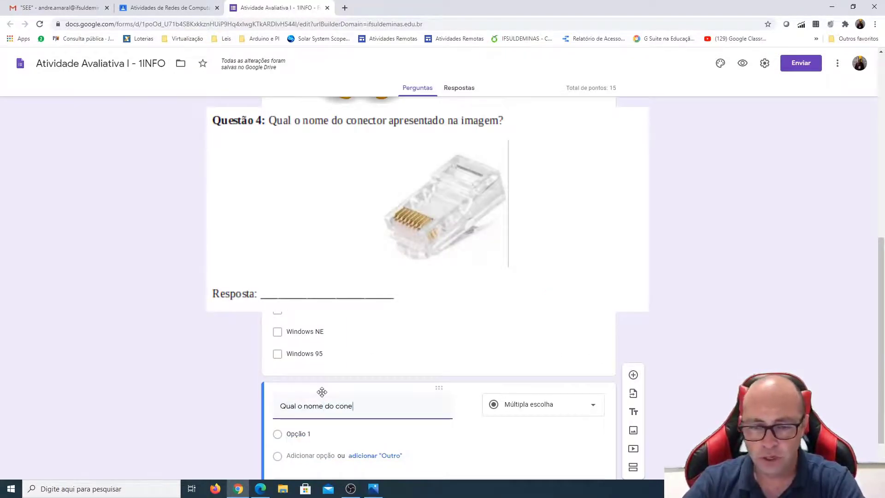
{"action": "type", "text": "ctor apre"}
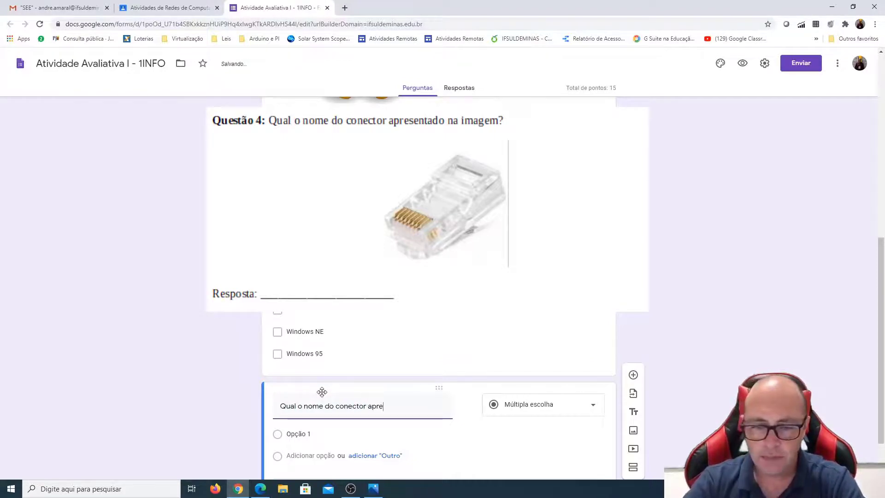
{"action": "type", "text": "sentado abaix"}
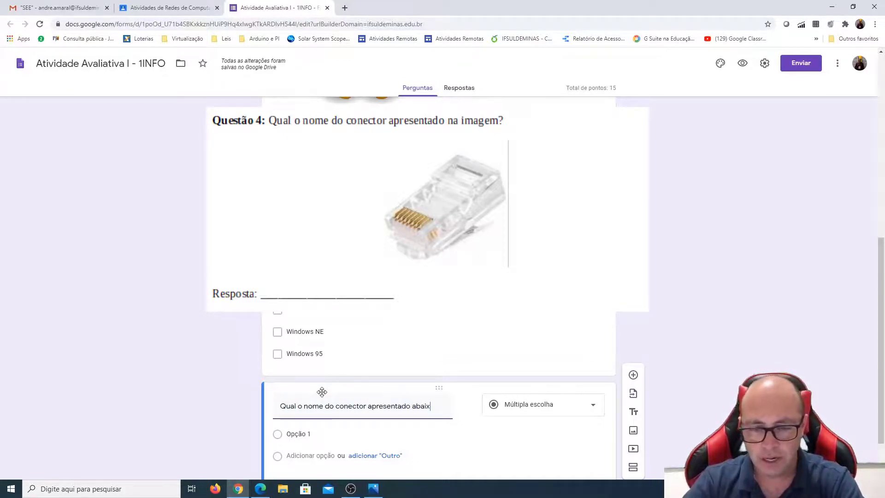
{"action": "type", "text": "o?"}
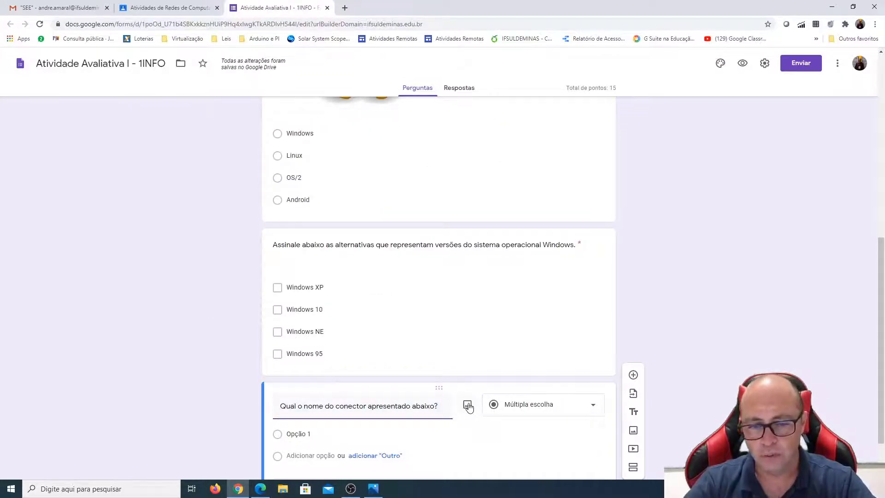
Step: Upload the image rj11.jpg from the gsa folder in Downloads into the connector question
{"action": "left_click", "coordinate": [468, 405]}
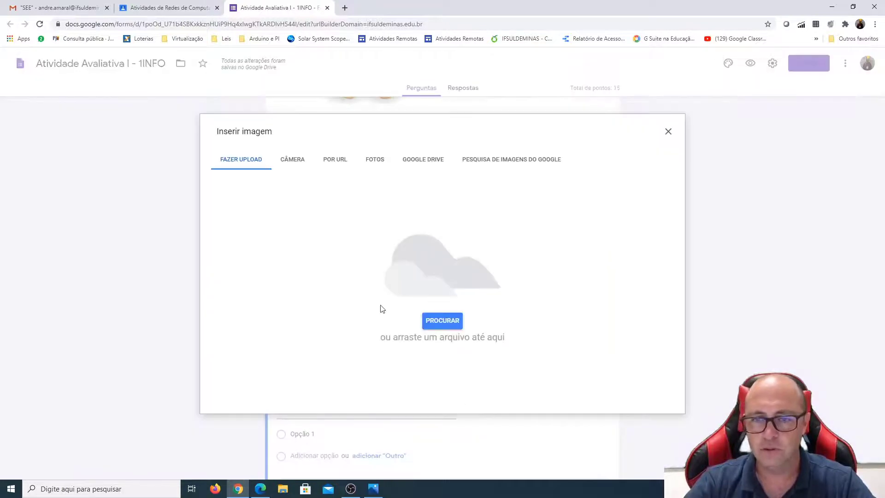
{"action": "left_click", "coordinate": [440, 321]}
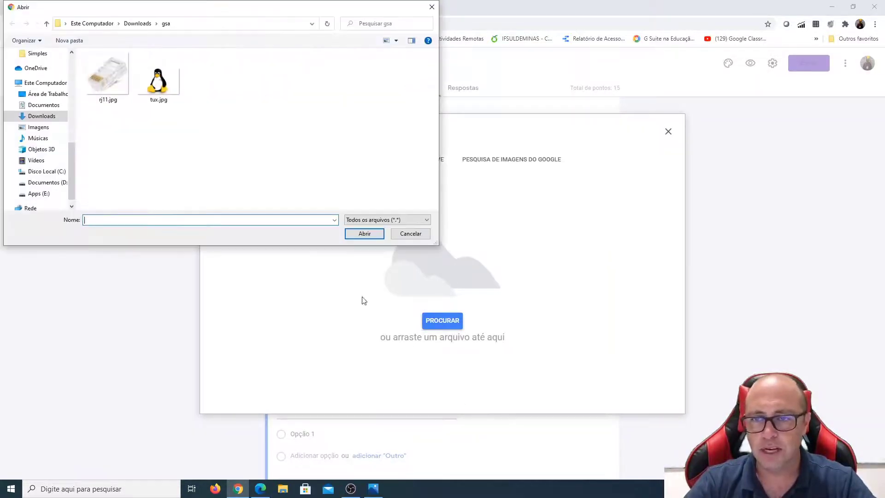
{"action": "double_click", "coordinate": [102, 87]}
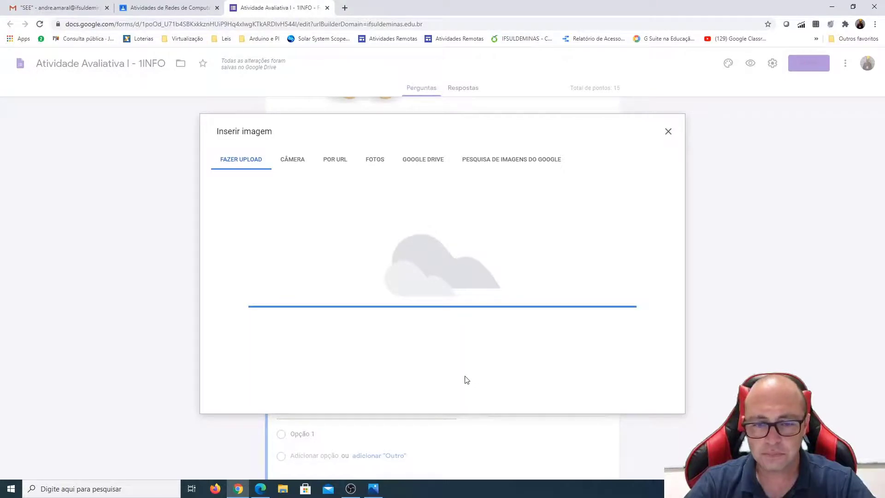
Step: Shrink the connector image to a small picture and change the question type to short answer (Resposta curta)
{"action": "scroll", "coordinate": [447, 382], "scroll_direction": "down", "scroll_amount": 7}
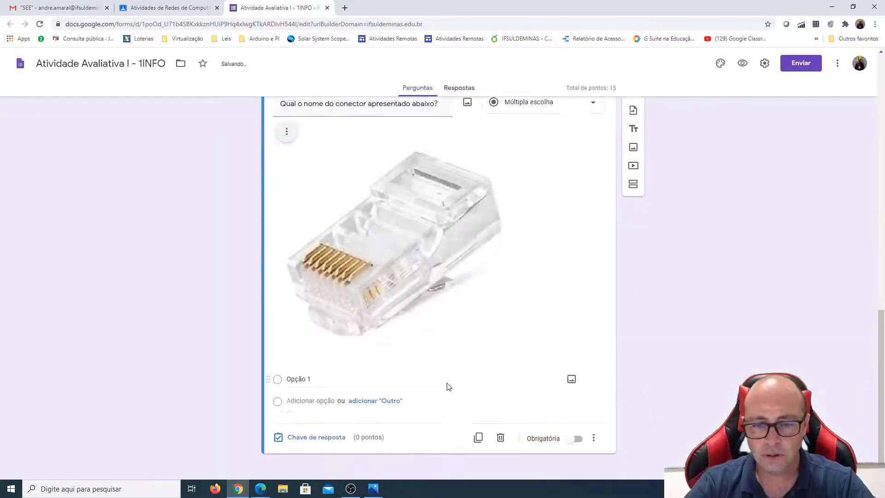
{"action": "left_click", "coordinate": [458, 332]}
{"action": "left_click_drag", "start_coordinate": [504, 346], "coordinate": [314, 226]}
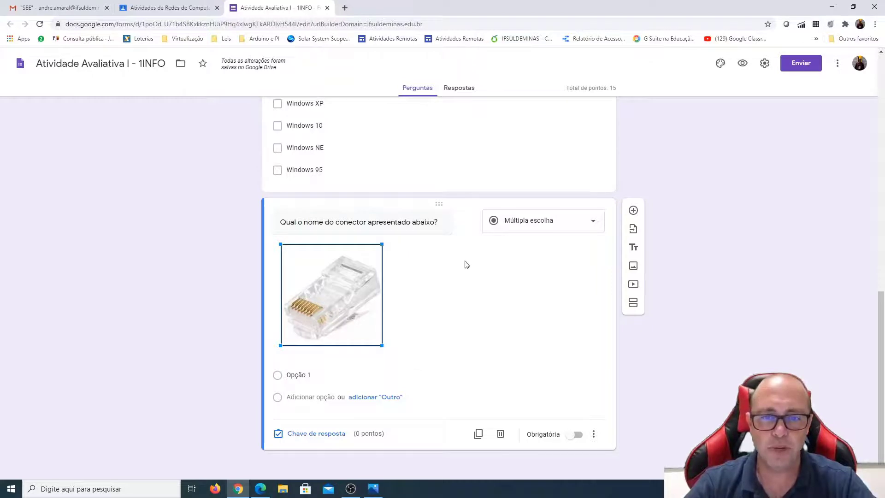
{"action": "left_click", "coordinate": [526, 229]}
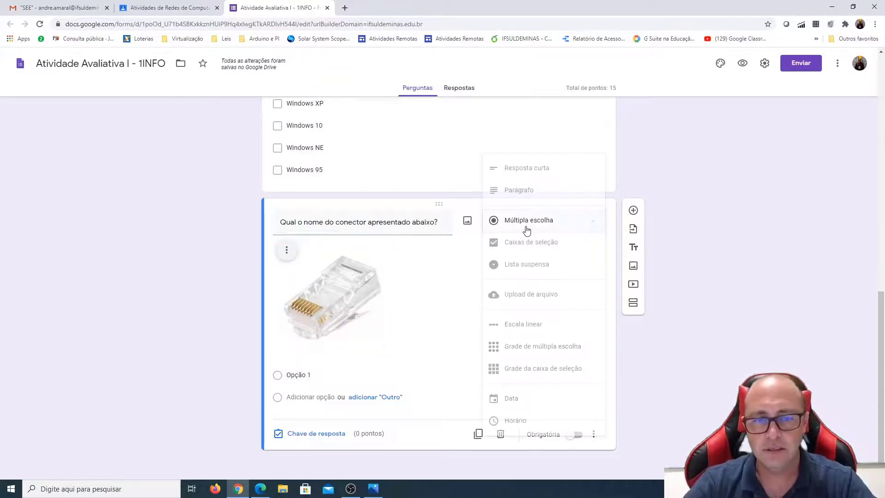
{"action": "left_click", "coordinate": [528, 171]}
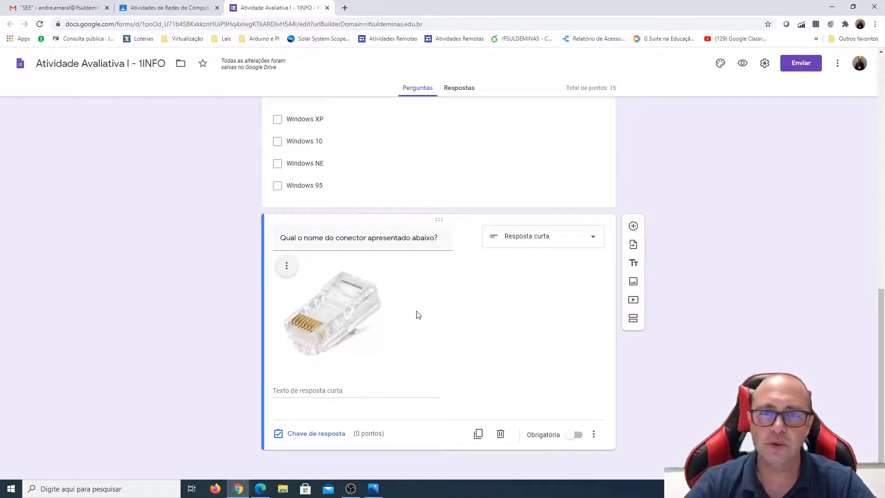
Step: Add RJ-45, rj-45, rj45 and RJ45 as accepted correct answers in the connector question's answer key
{"action": "left_click", "coordinate": [330, 436]}
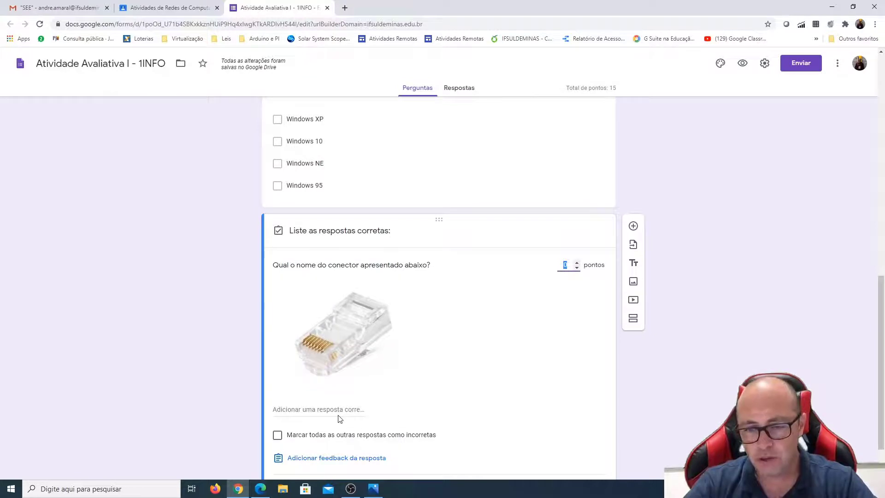
{"action": "scroll", "coordinate": [340, 418], "scroll_direction": "down", "scroll_amount": 1}
{"action": "left_click", "coordinate": [341, 354]}
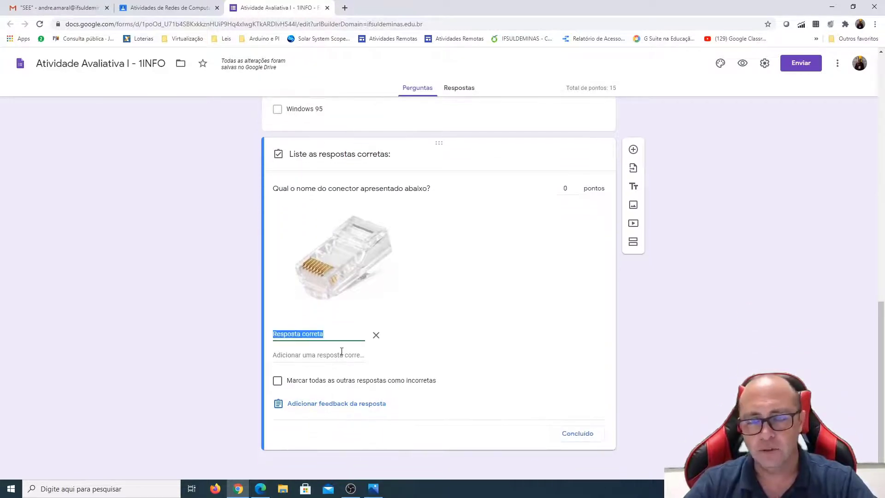
{"action": "type", "text": "RJ-45"}
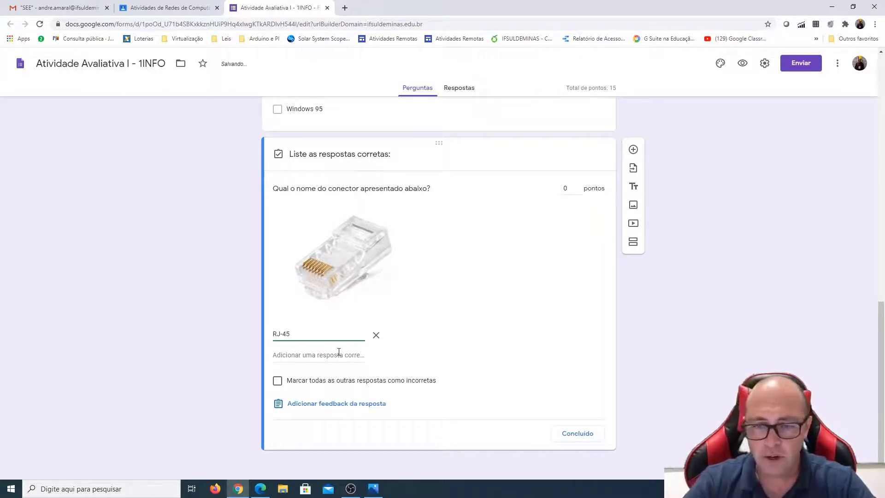
{"action": "left_click", "coordinate": [339, 354]}
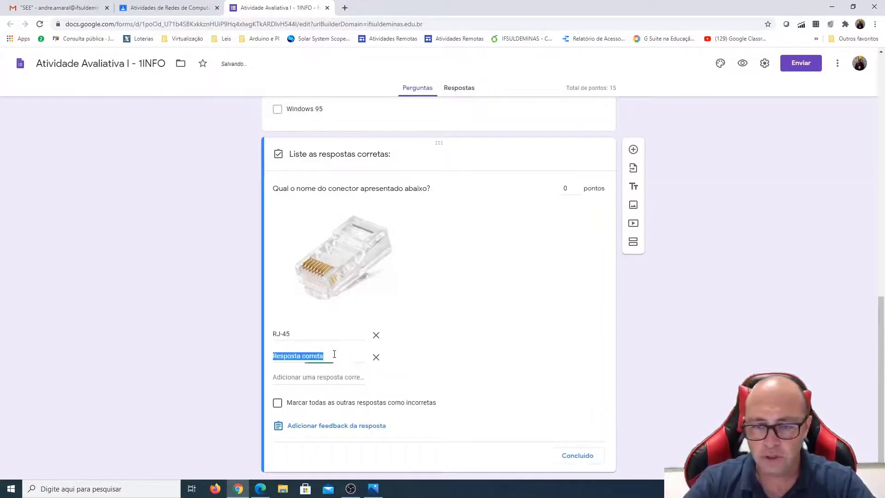
{"action": "type", "text": "rj-45"}
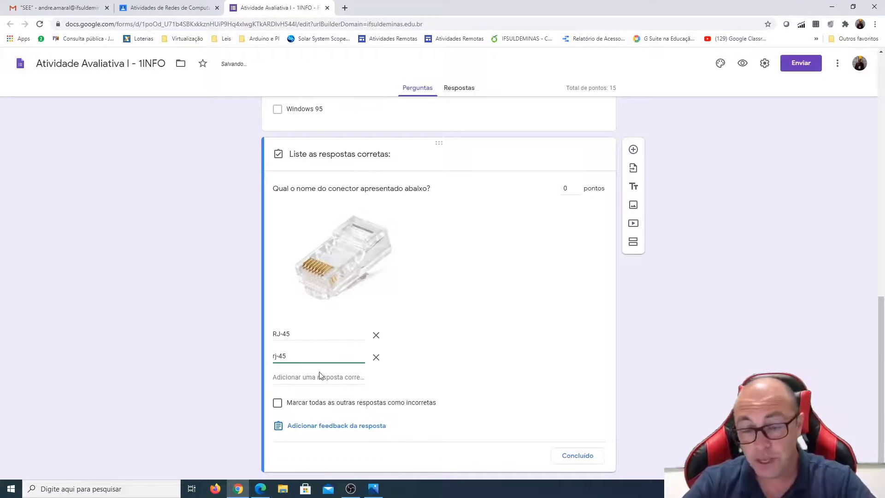
{"action": "left_click", "coordinate": [320, 376]}
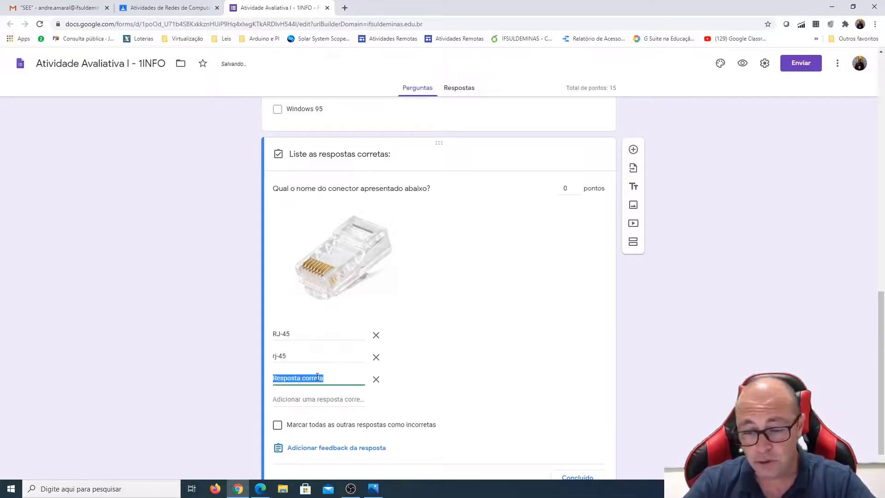
{"action": "type", "text": "rj45"}
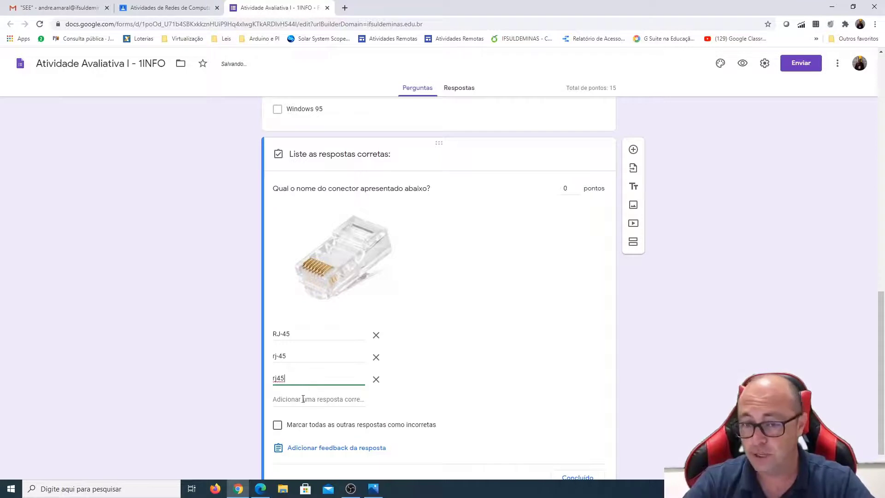
{"action": "left_click", "coordinate": [303, 399]}
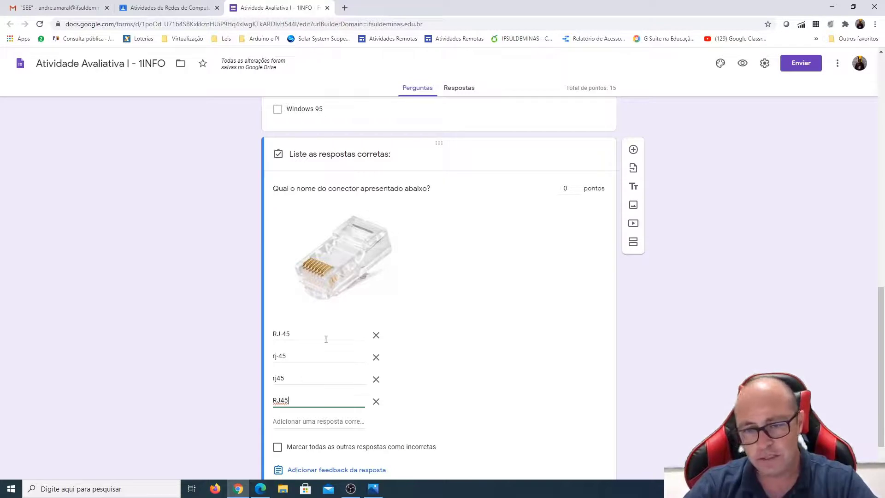
Step: Make the connector question worth 5 points, finish its answer key and mark the question as mandatory
{"action": "left_click", "coordinate": [577, 186]}
{"action": "left_click", "coordinate": [577, 186]}
{"action": "left_click", "coordinate": [577, 186]}
{"action": "left_click", "coordinate": [577, 186]}
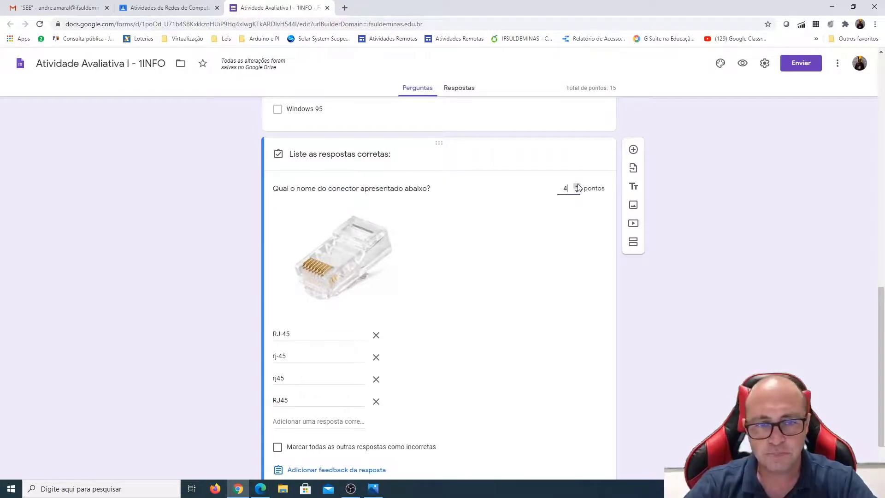
{"action": "left_click", "coordinate": [577, 185]}
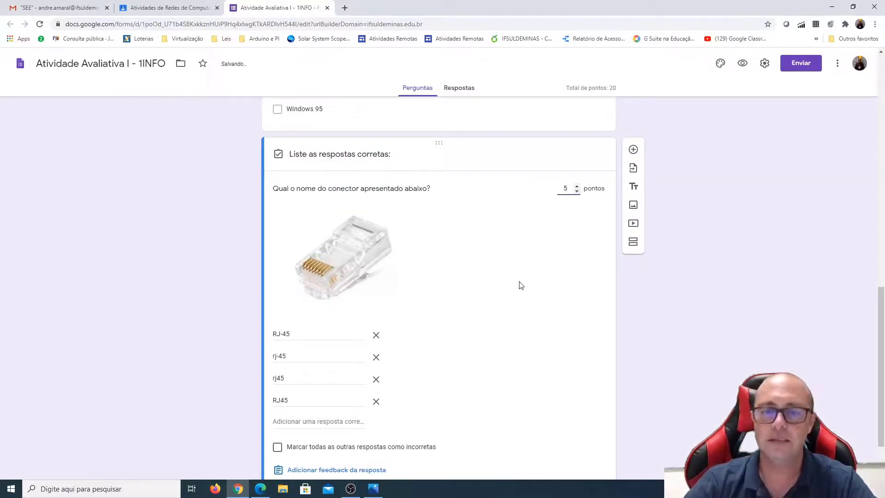
{"action": "scroll", "coordinate": [543, 347], "scroll_direction": "down", "scroll_amount": 2}
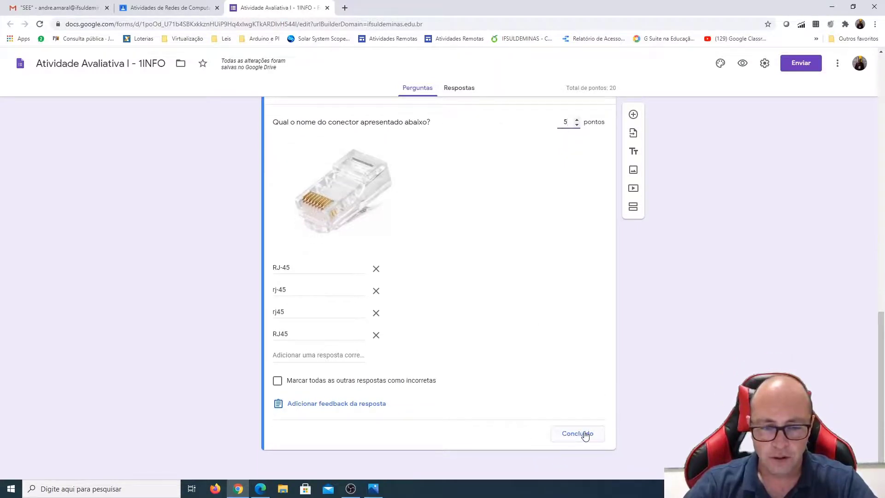
{"action": "left_click", "coordinate": [577, 433]}
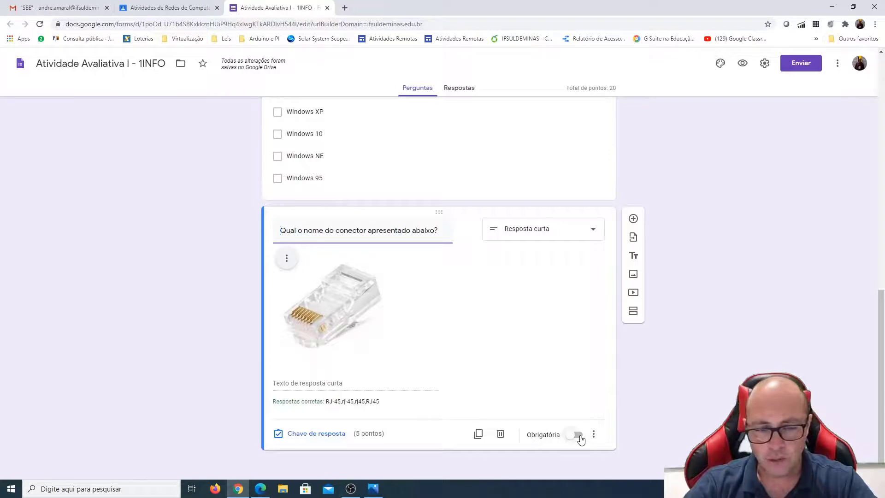
{"action": "left_click", "coordinate": [579, 436]}
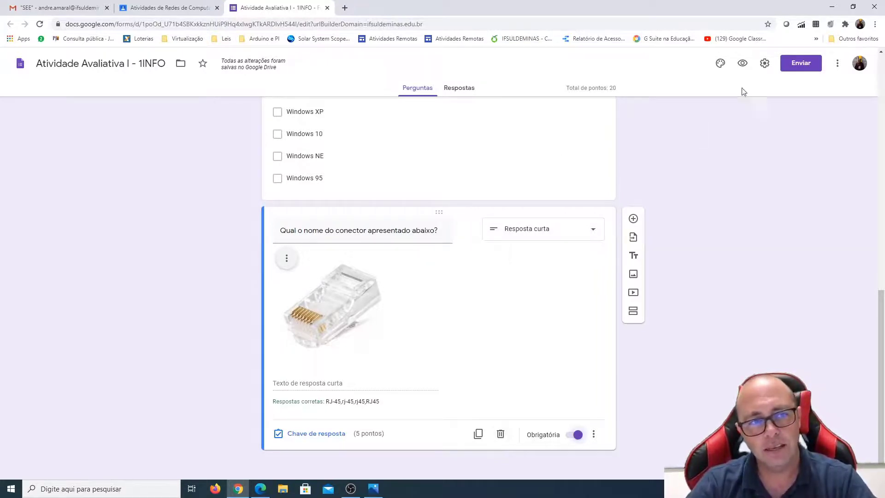
Step: Review the form's general and presentation settings, leaving them without saving any change
{"action": "left_click", "coordinate": [764, 62]}
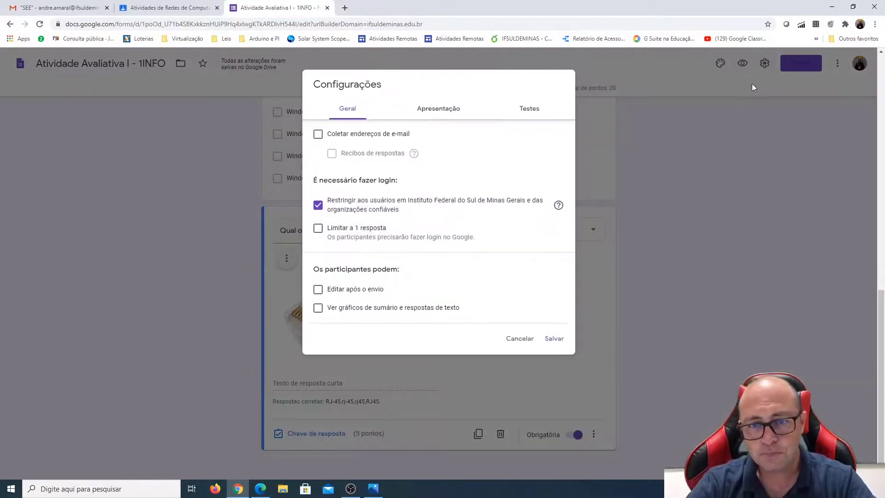
{"action": "left_click", "coordinate": [436, 110]}
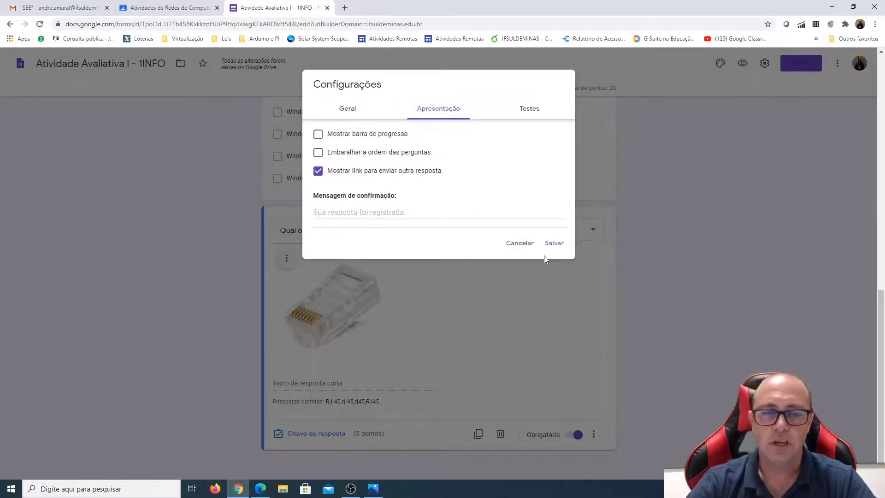
{"action": "left_click", "coordinate": [518, 242]}
Step: Turn on random ordering of the answer options for the penguin operating-system question
{"action": "scroll", "coordinate": [460, 293], "scroll_direction": "up", "scroll_amount": 10}
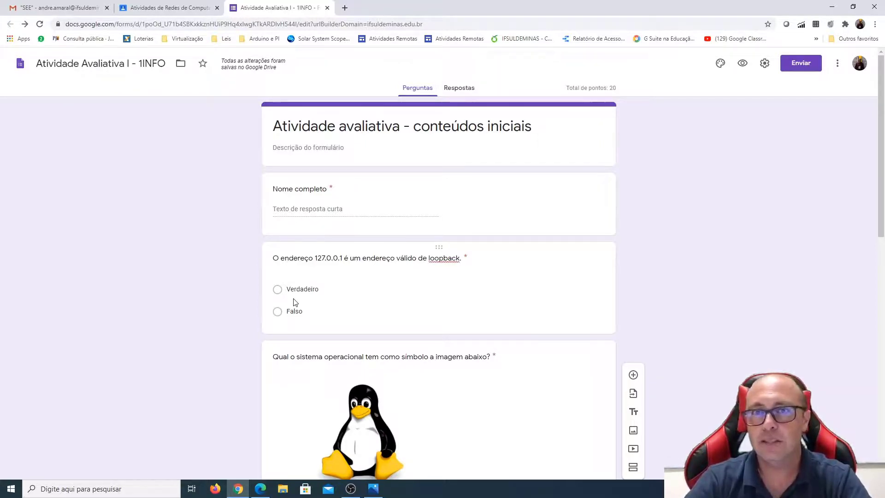
{"action": "scroll", "coordinate": [295, 302], "scroll_direction": "down", "scroll_amount": 3}
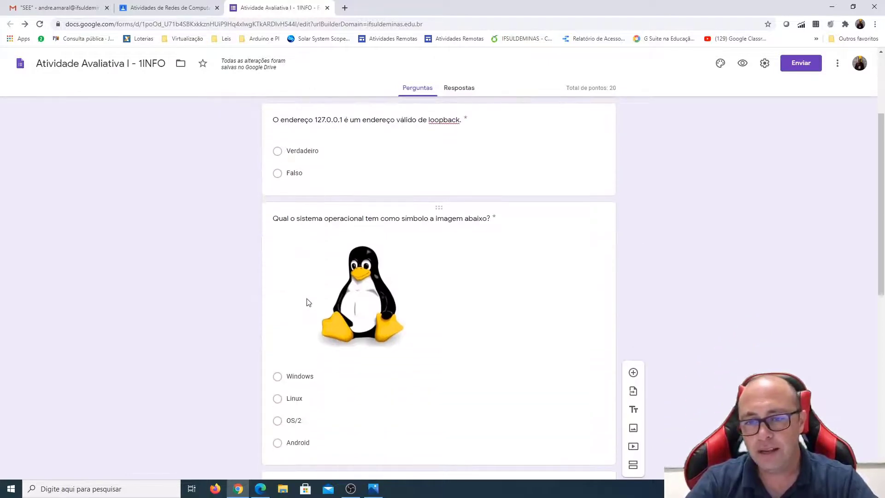
{"action": "scroll", "coordinate": [313, 302], "scroll_direction": "down", "scroll_amount": 3}
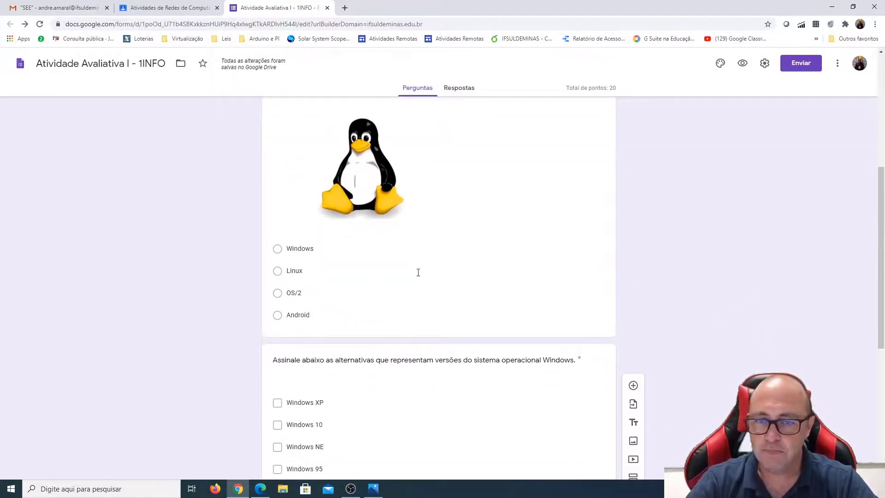
{"action": "scroll", "coordinate": [418, 272], "scroll_direction": "up", "scroll_amount": 2}
{"action": "left_click", "coordinate": [454, 230]}
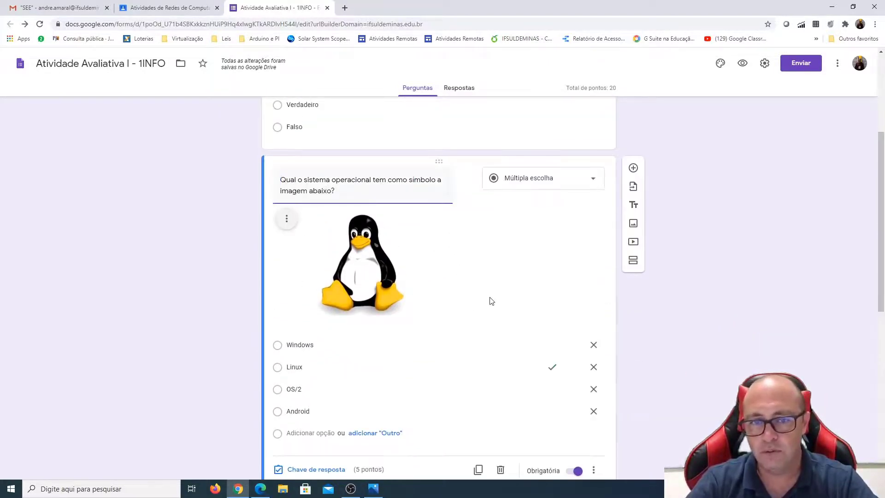
{"action": "scroll", "coordinate": [415, 316], "scroll_direction": "down", "scroll_amount": 3}
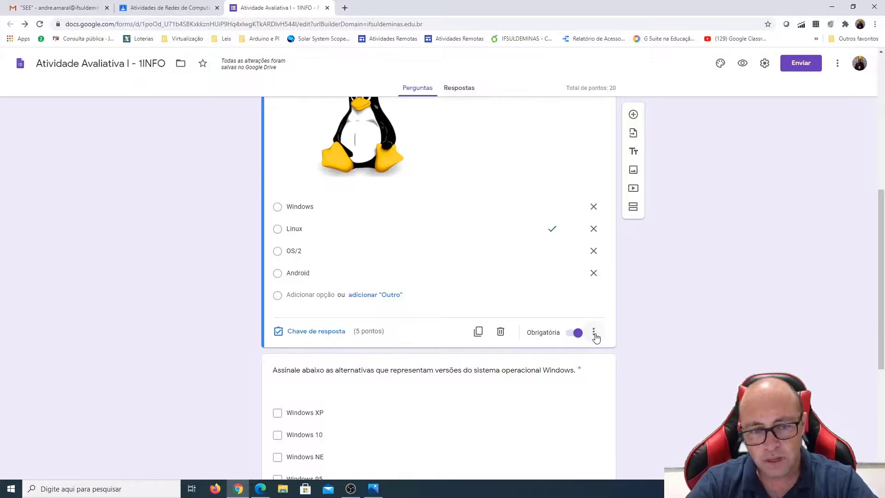
{"action": "left_click", "coordinate": [594, 333]}
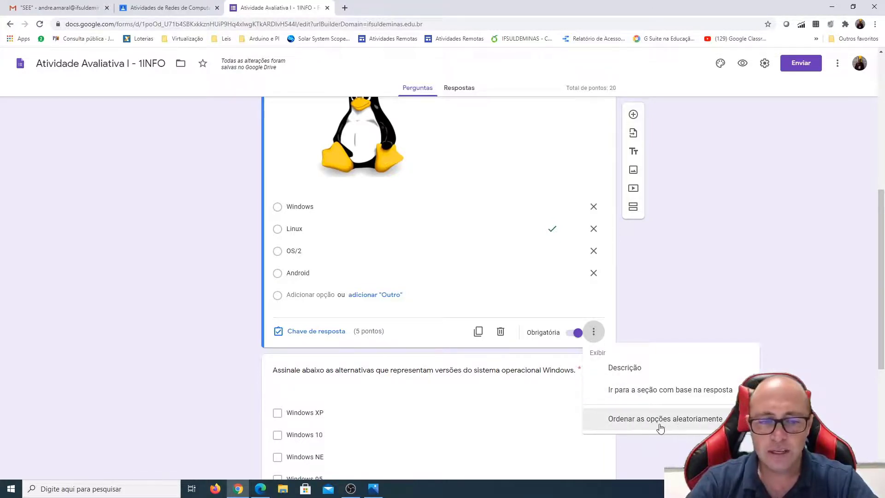
{"action": "left_click", "coordinate": [677, 428]}
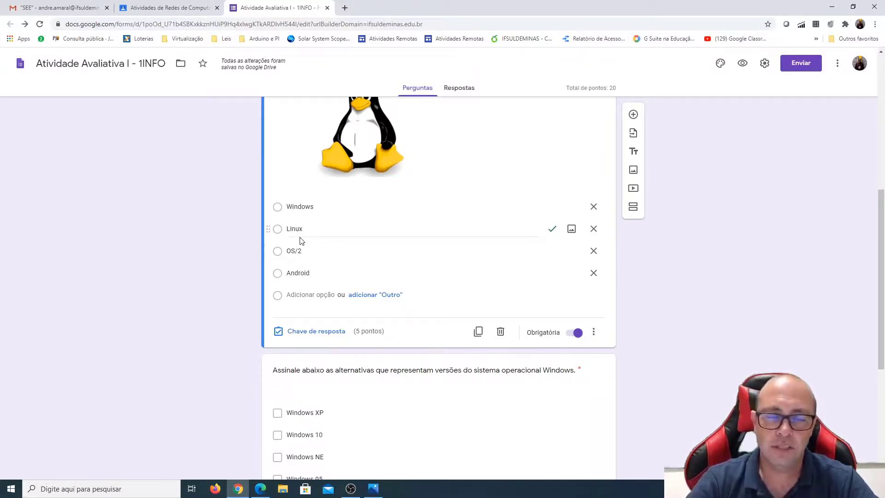
Step: Try the one-response limit and the e-mail collection option in the form's general settings, switching each back off
{"action": "scroll", "coordinate": [731, 263], "scroll_direction": "up", "scroll_amount": 7}
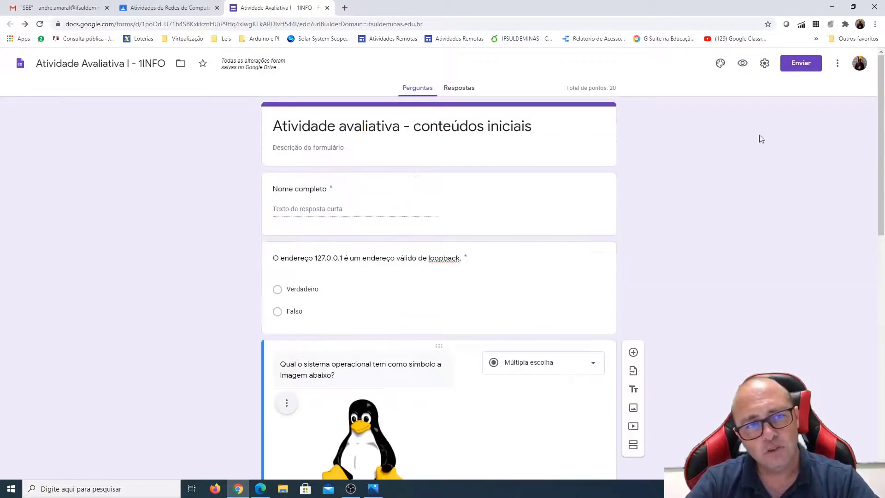
{"action": "left_click", "coordinate": [765, 65]}
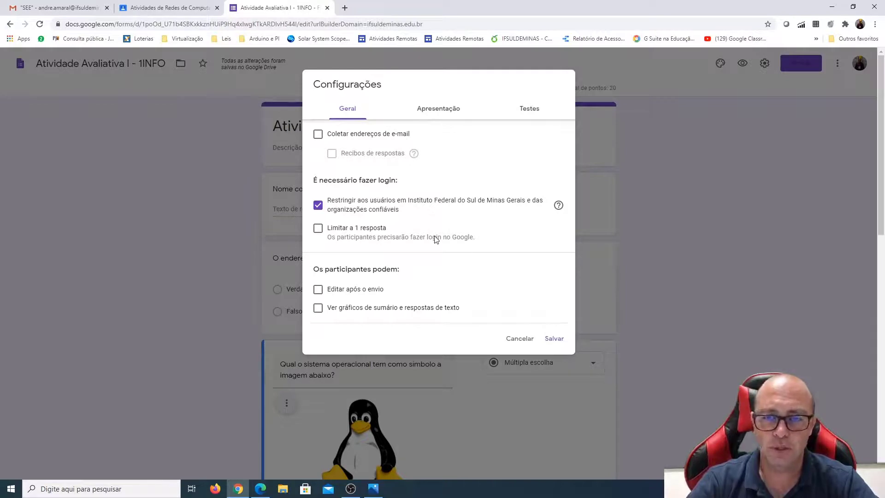
{"action": "left_click", "coordinate": [343, 232]}
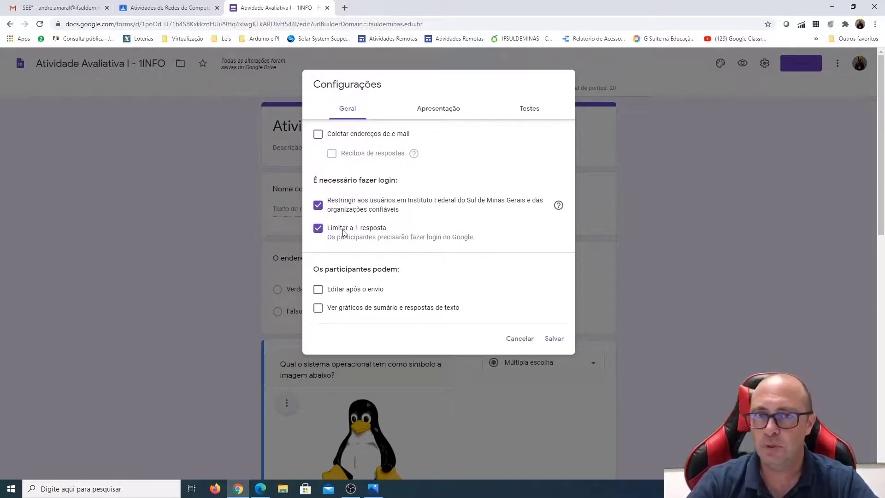
{"action": "left_click", "coordinate": [343, 233]}
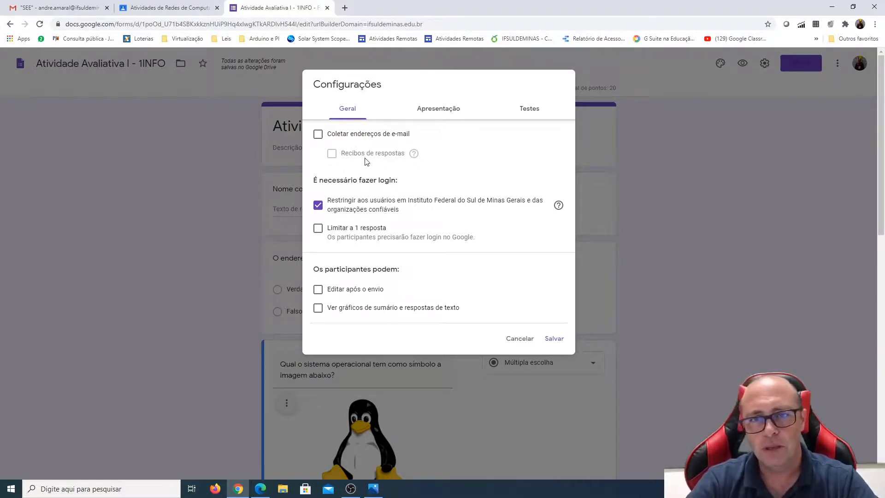
{"action": "left_click", "coordinate": [377, 135]}
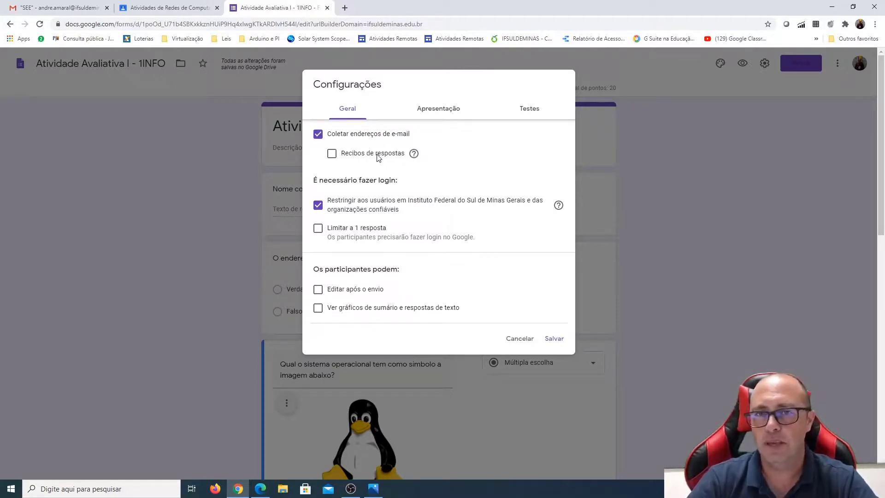
{"action": "left_click", "coordinate": [372, 134]}
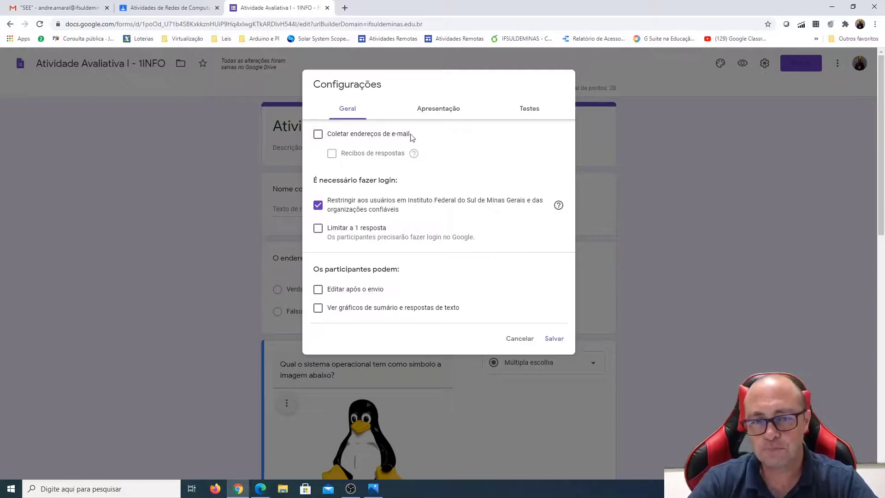
Step: Compare the form's presentation options with its general response settings without changing anything
{"action": "left_click", "coordinate": [446, 115]}
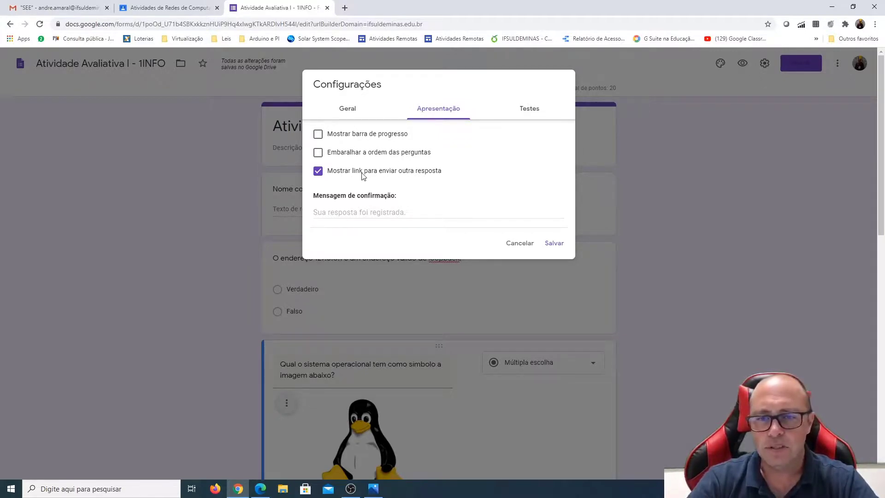
{"action": "left_click", "coordinate": [358, 113]}
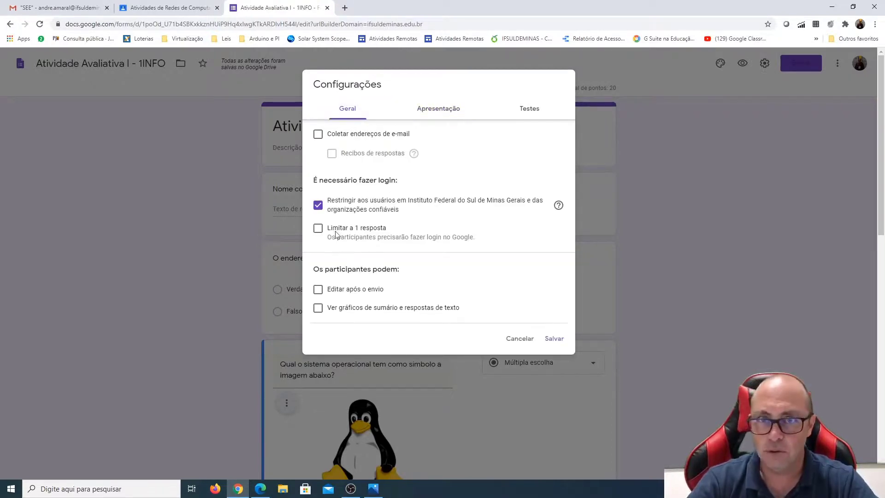
{"action": "left_click", "coordinate": [429, 109]}
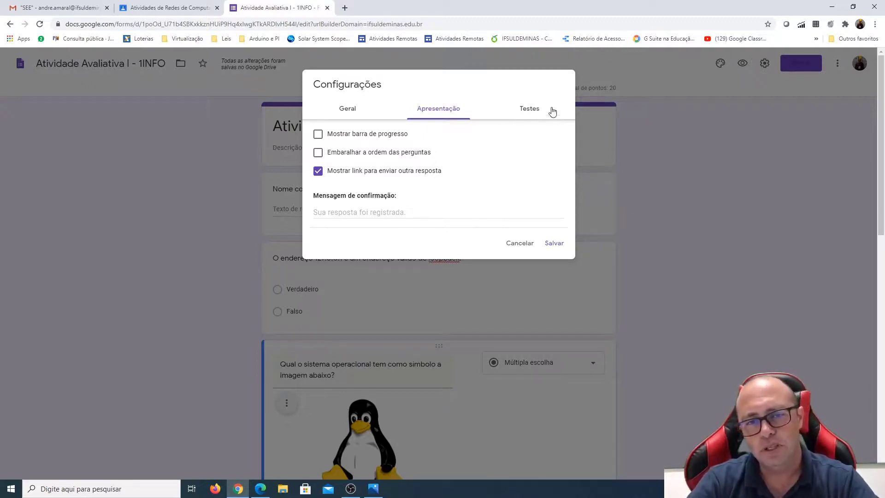
Step: Set grade release to after manual review, hide wrong questions, correct answers and point values from respondents, and save the quiz settings
{"action": "left_click", "coordinate": [529, 110]}
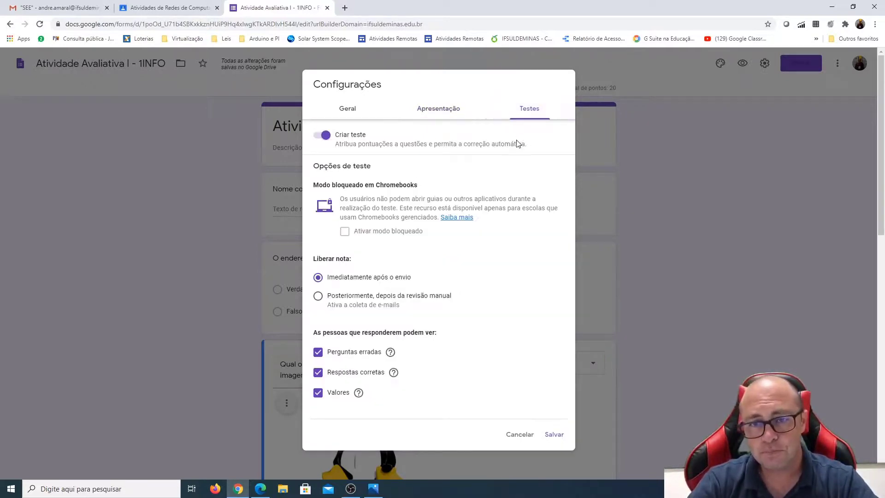
{"action": "scroll", "coordinate": [494, 248], "scroll_direction": "down", "scroll_amount": 2}
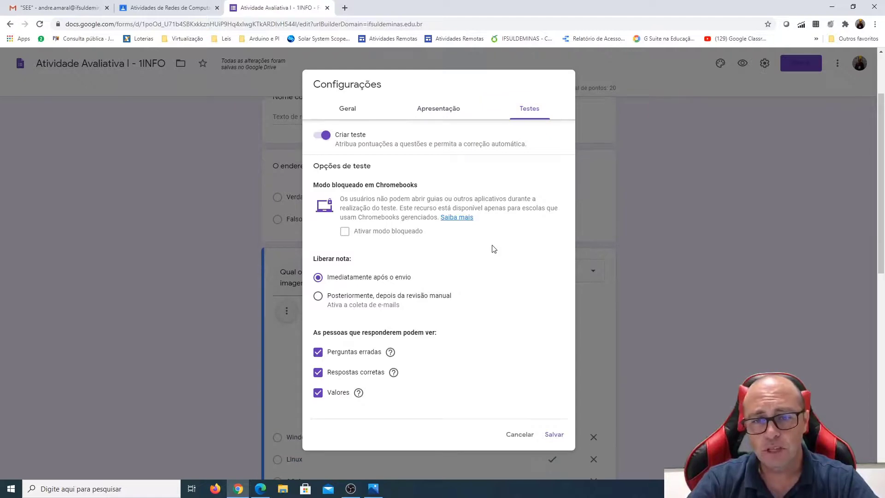
{"action": "left_click", "coordinate": [338, 299]}
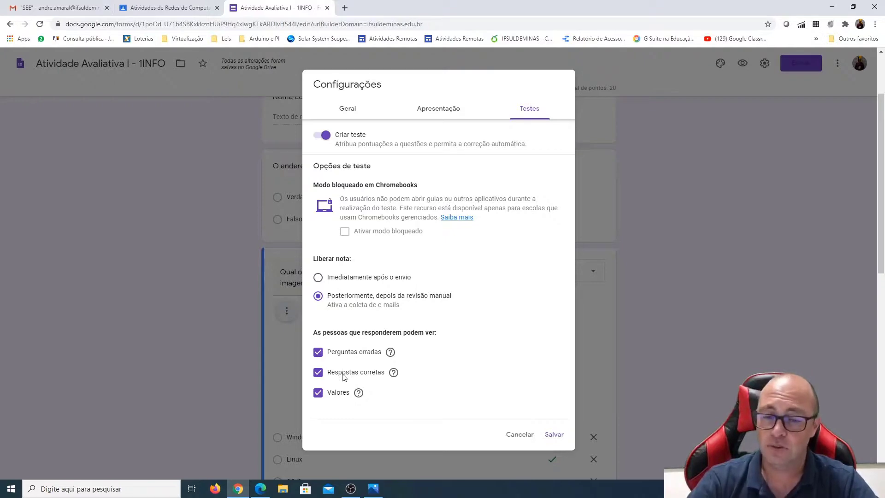
{"action": "left_click", "coordinate": [318, 351]}
{"action": "left_click", "coordinate": [318, 371]}
{"action": "left_click", "coordinate": [318, 392]}
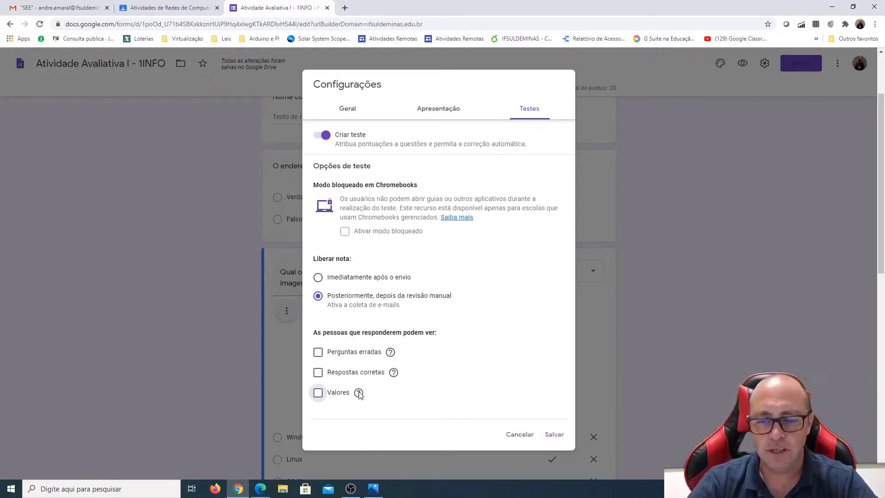
{"action": "mouse_move", "coordinate": [359, 393]}
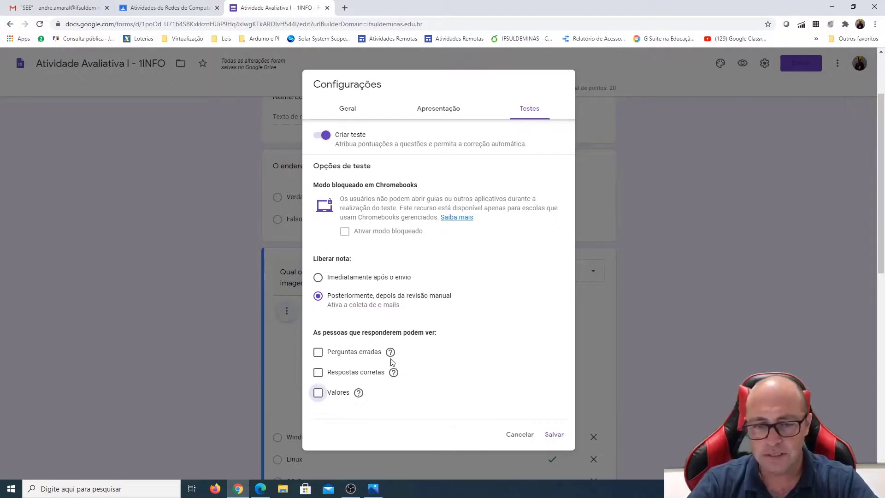
{"action": "mouse_move", "coordinate": [391, 355]}
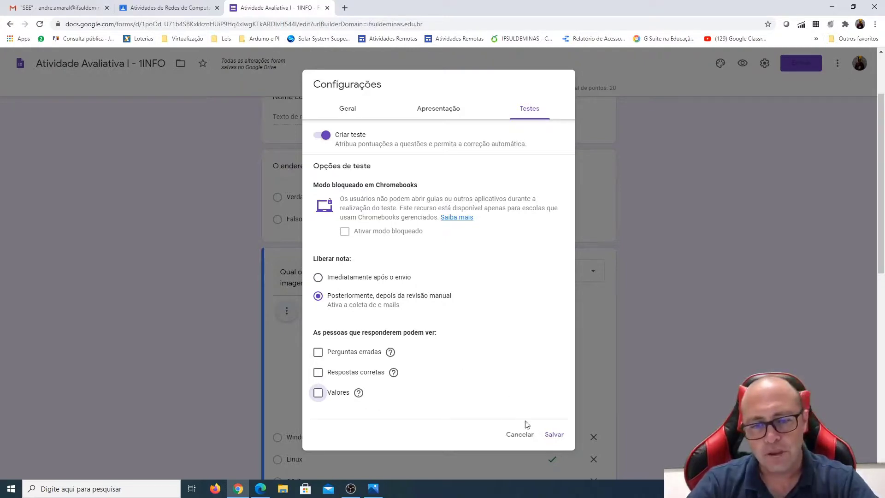
{"action": "left_click", "coordinate": [554, 435]}
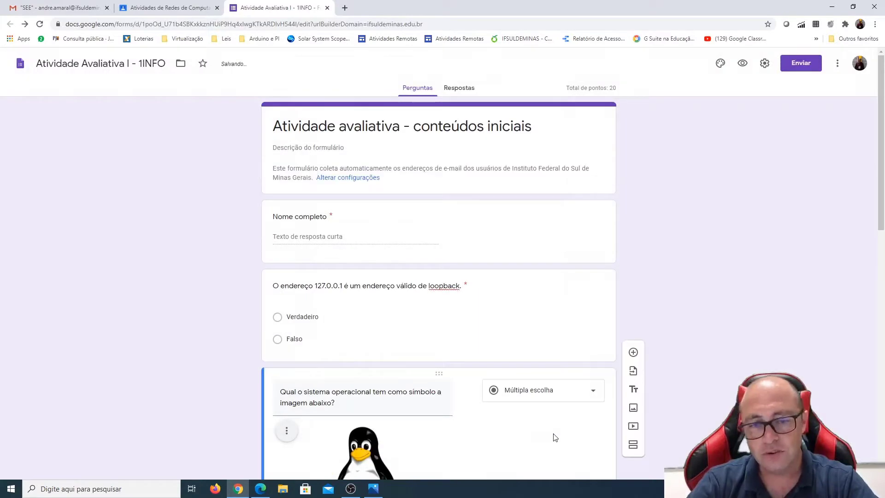
Step: Try orange as the form's theme color, settle on teal #009688, and close the theme options
{"action": "left_click", "coordinate": [717, 69]}
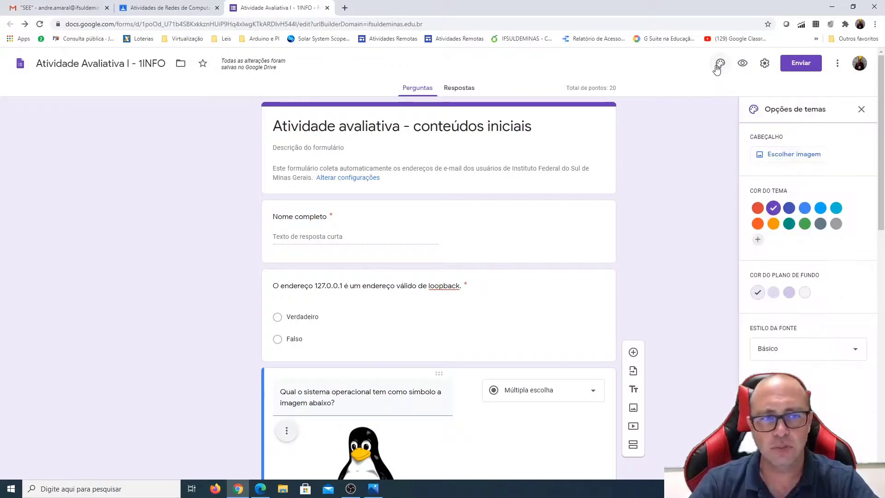
{"action": "left_click", "coordinate": [774, 224]}
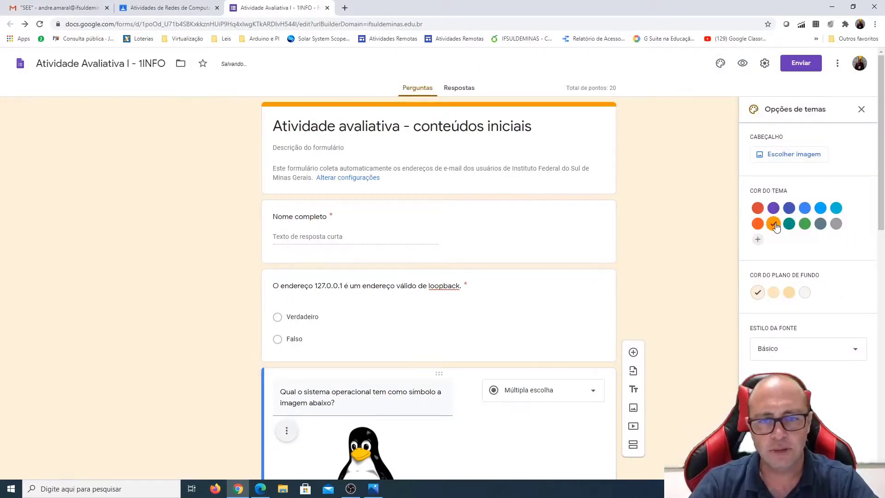
{"action": "left_click", "coordinate": [789, 223]}
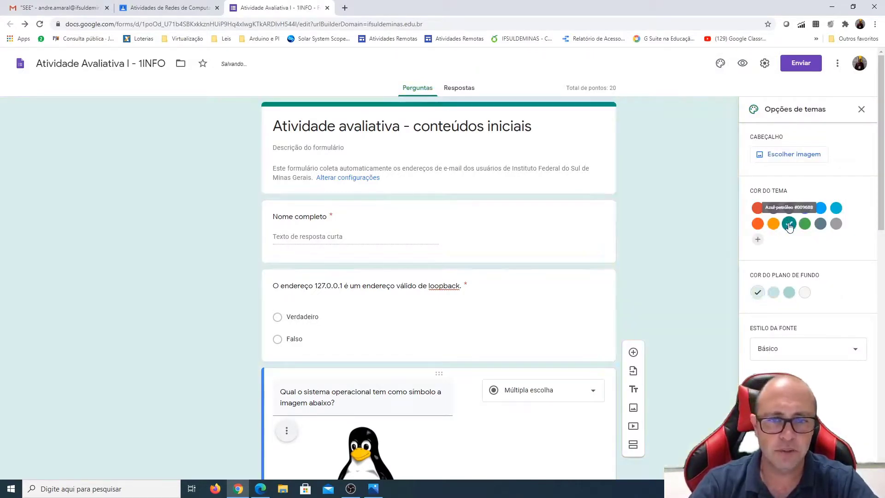
{"action": "left_click", "coordinate": [861, 109]}
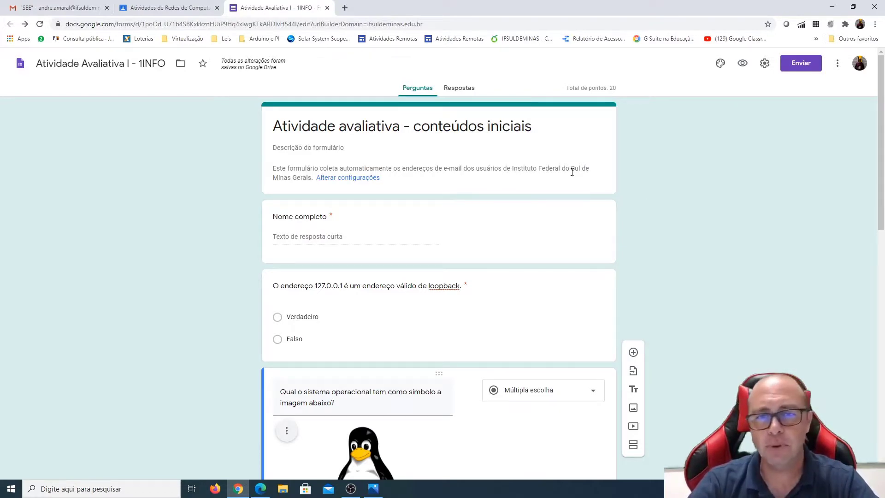
Step: Try switching the form's response acceptance off and back on in the responses view, leaving it accepting responses
{"action": "left_click", "coordinate": [462, 92]}
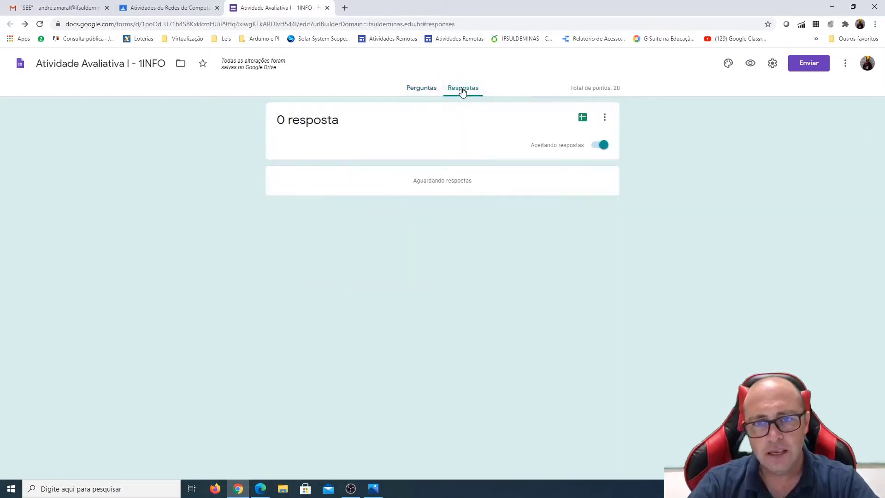
{"action": "left_click", "coordinate": [597, 146]}
{"action": "left_click", "coordinate": [595, 149]}
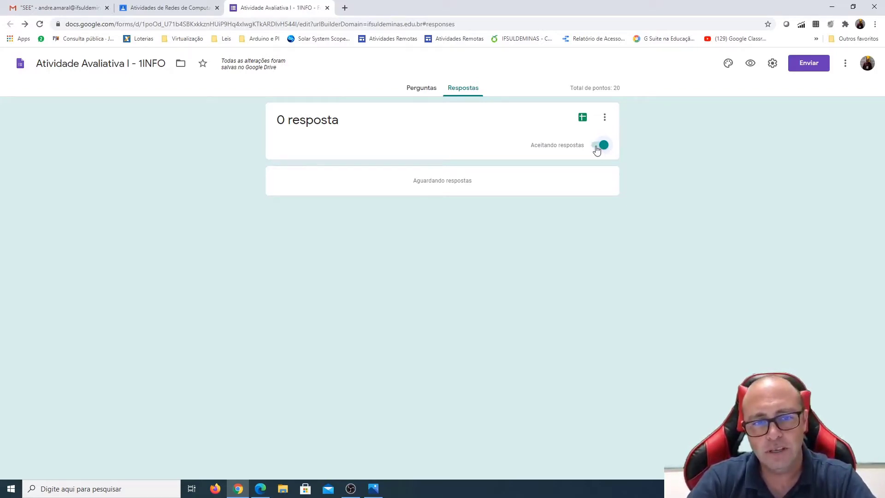
{"action": "left_click", "coordinate": [597, 146]}
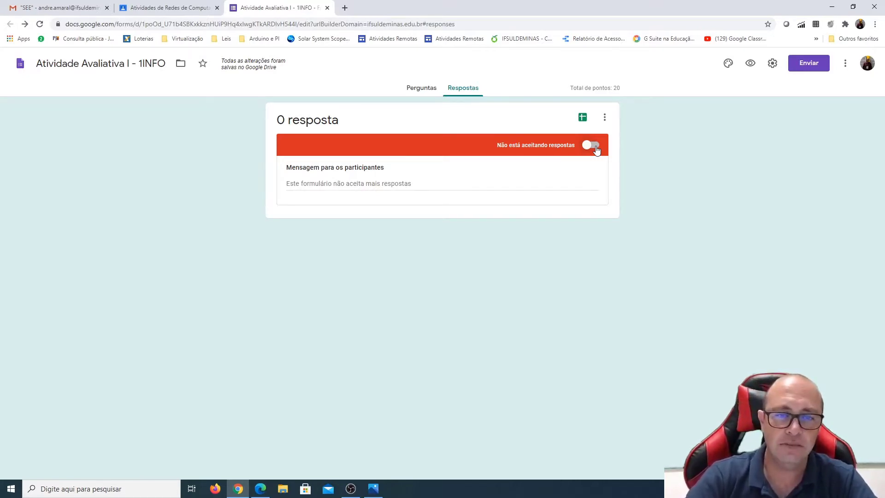
{"action": "left_click", "coordinate": [592, 146]}
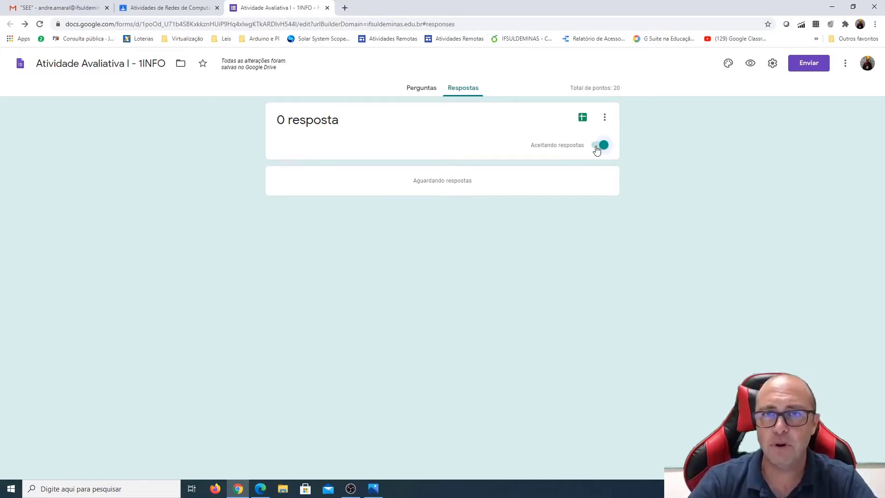
{"action": "left_click", "coordinate": [596, 146]}
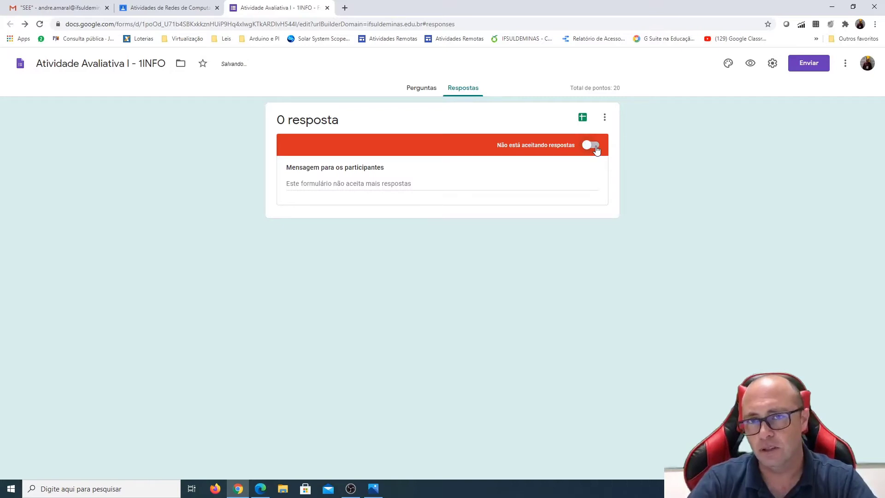
{"action": "left_click", "coordinate": [595, 147]}
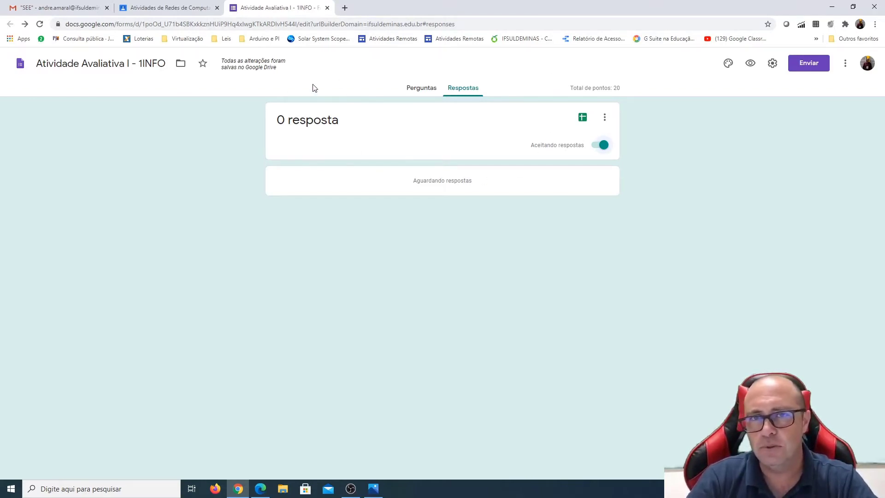
Step: Close the form, return to the Classroom assignment Atividade Avaliativa I and publish it to the class
{"action": "left_click", "coordinate": [327, 8]}
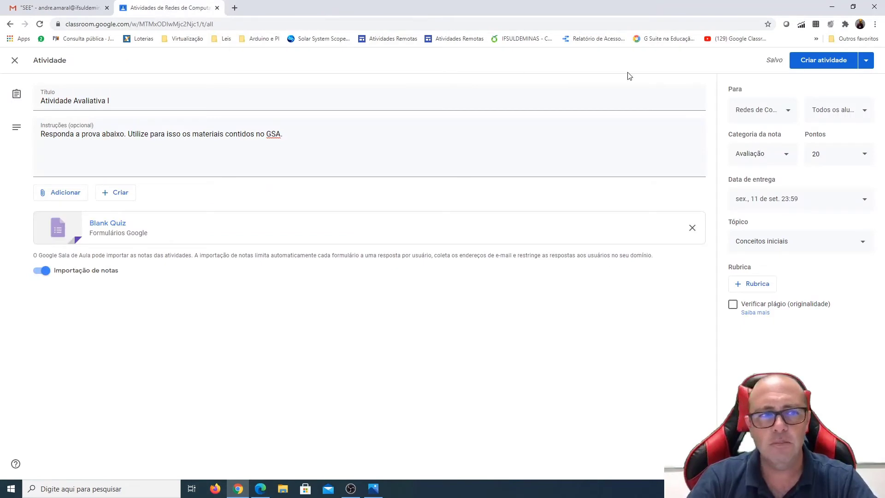
{"action": "left_click", "coordinate": [829, 62]}
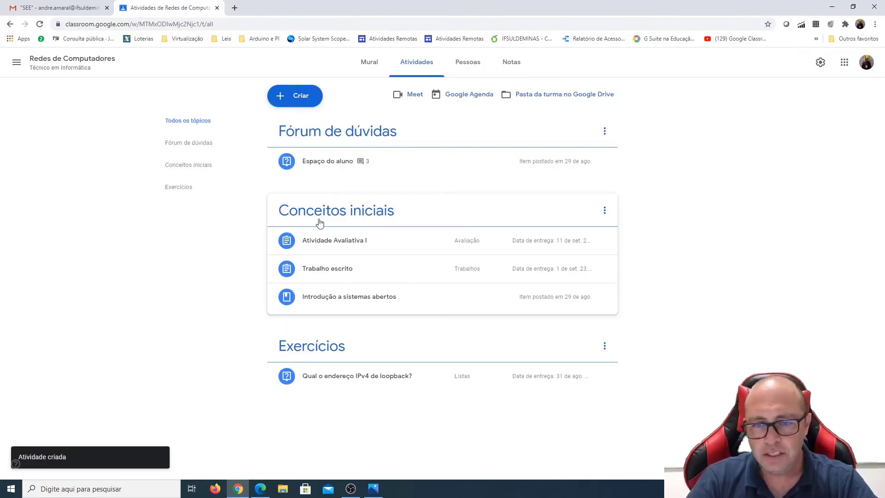